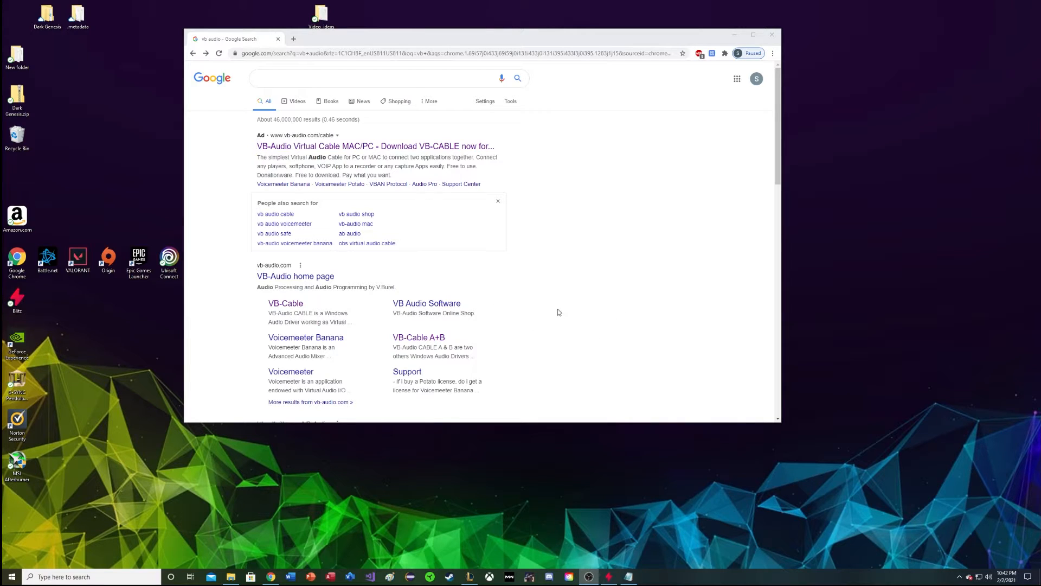
# Open the VB-Audio Virtual Cable search result and download the Windows driver pack VBCABLE_Driver_Pack43.zip.
pyautogui.click(309, 78)
pyautogui.click(269, 163)
pyautogui.click(314, 146)
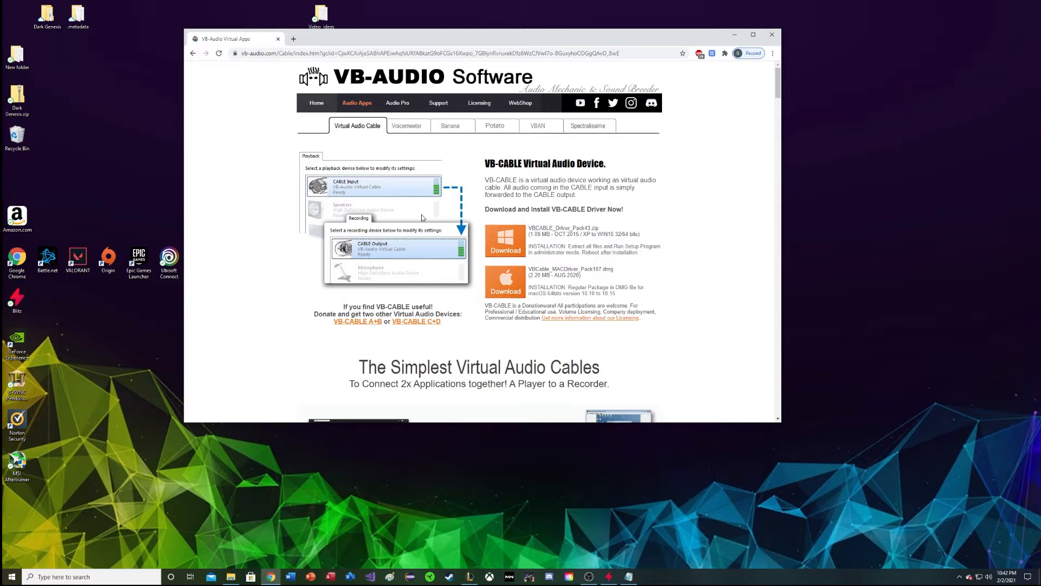
pyautogui.click(506, 250)
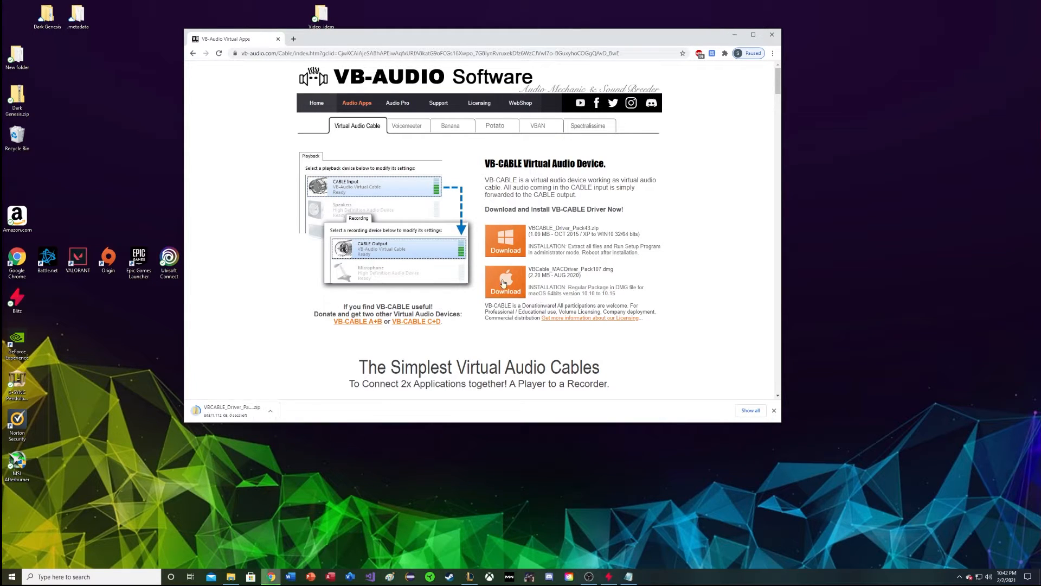
# Open the downloaded driver archive, launch VBCABLE_Setup_x64.exe from it and extract all files to the suggested folder.
pyautogui.click(255, 411)
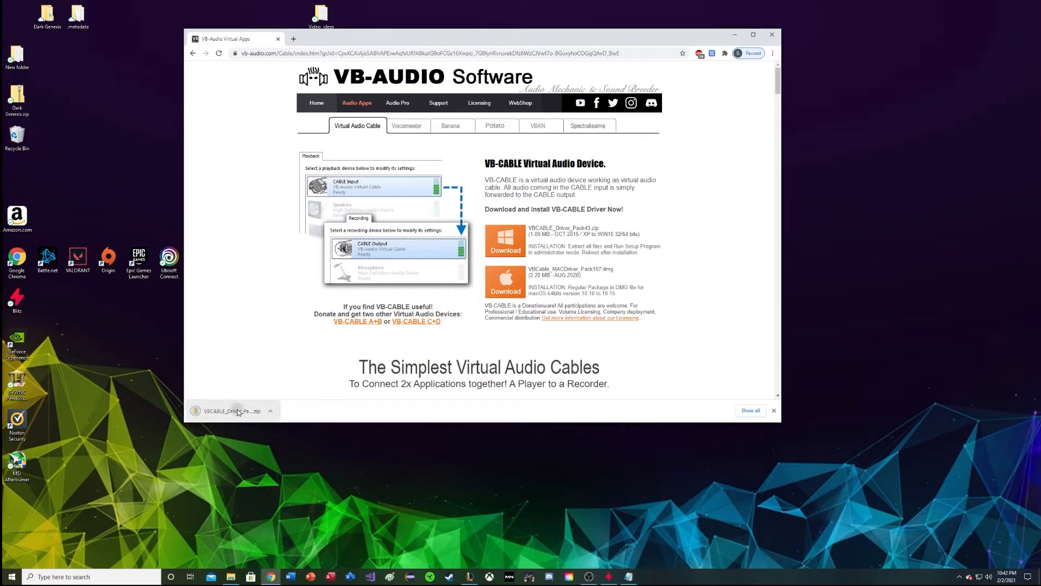
pyautogui.moveTo(723, 263); pyautogui.dragTo(402, 179)
pyautogui.scroll(-1, 498, 280)
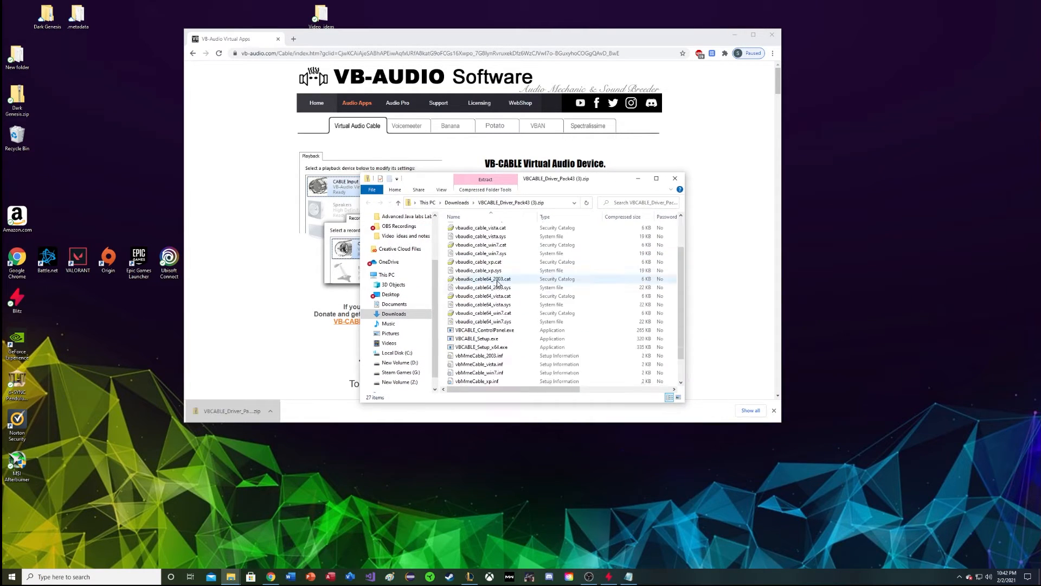
pyautogui.scroll(-2, 498, 282)
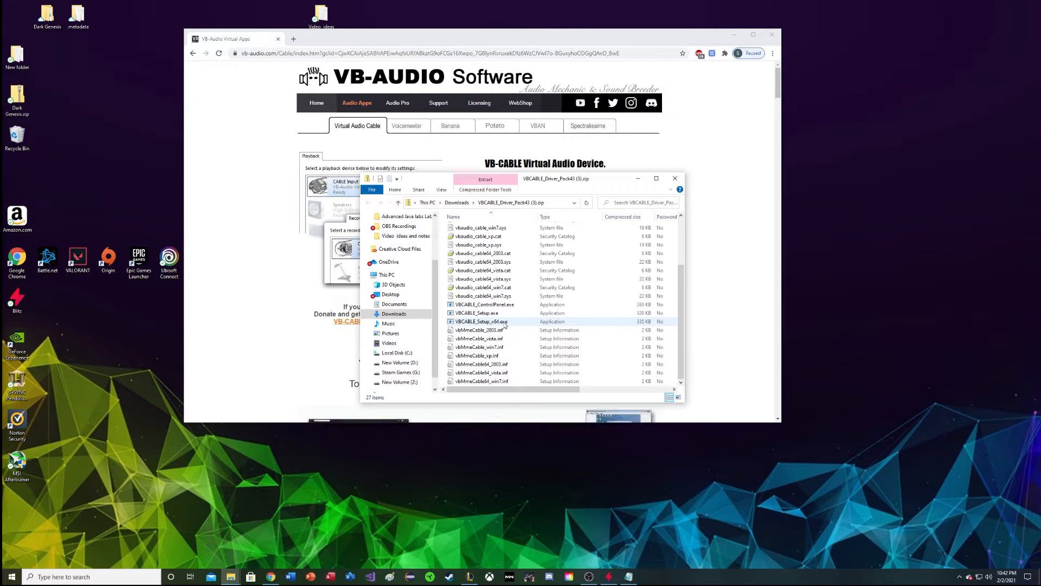
pyautogui.doubleClick(504, 322)
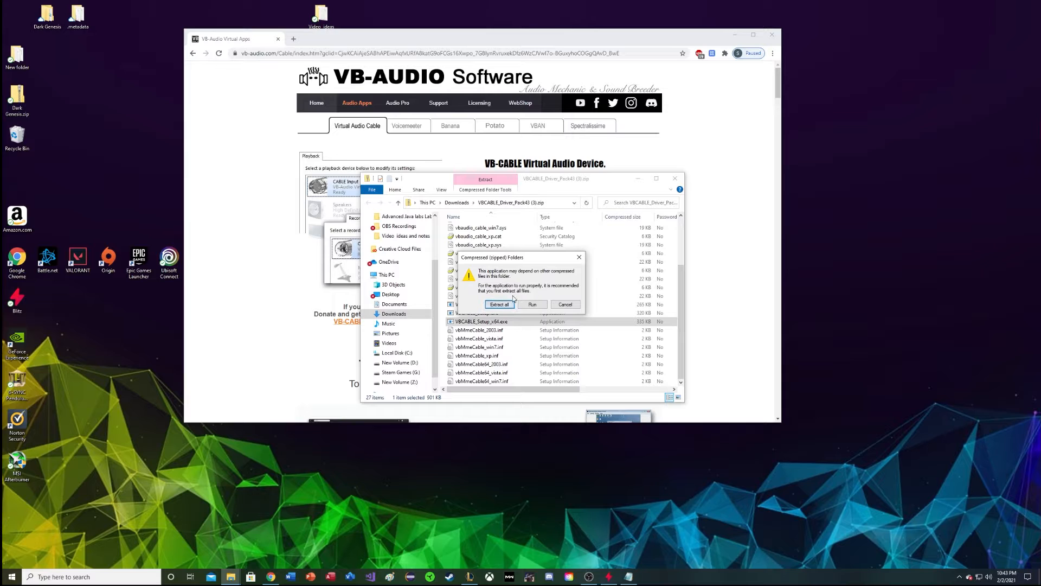
pyautogui.click(499, 304)
pyautogui.click(593, 366)
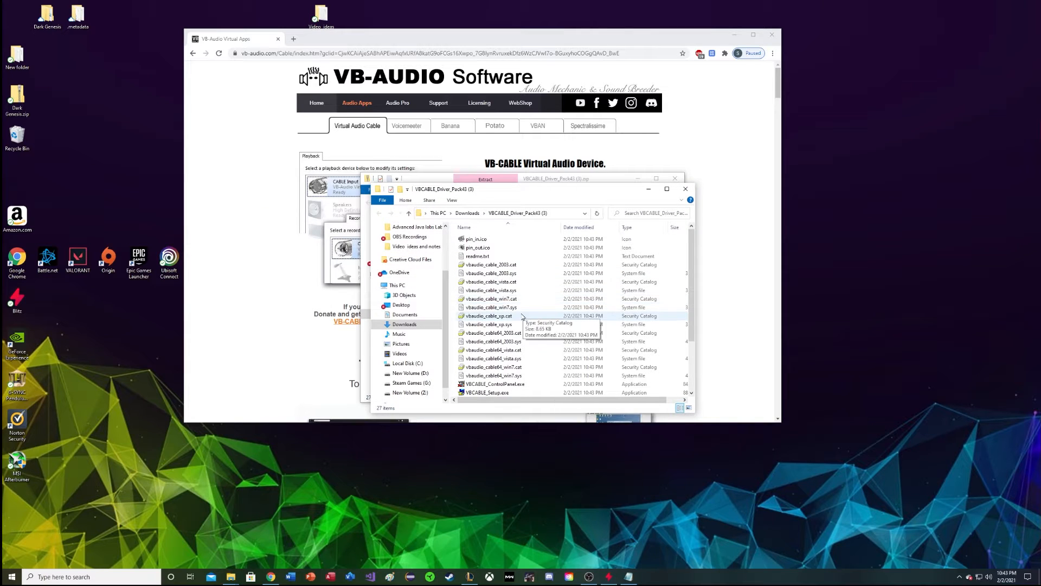
# Locate VBCABLE_Setup_x64.exe in the extracted folder and look for the option to run it as administrator.
pyautogui.scroll(-2, 522, 315)
pyautogui.click(512, 362)
pyautogui.rightClick(512, 361)
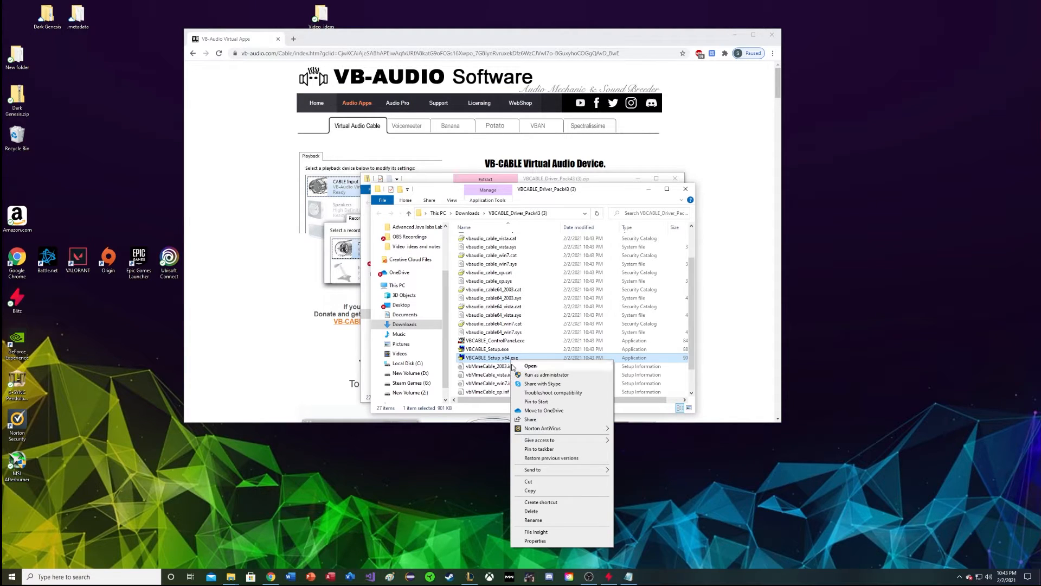
pyautogui.click(495, 356)
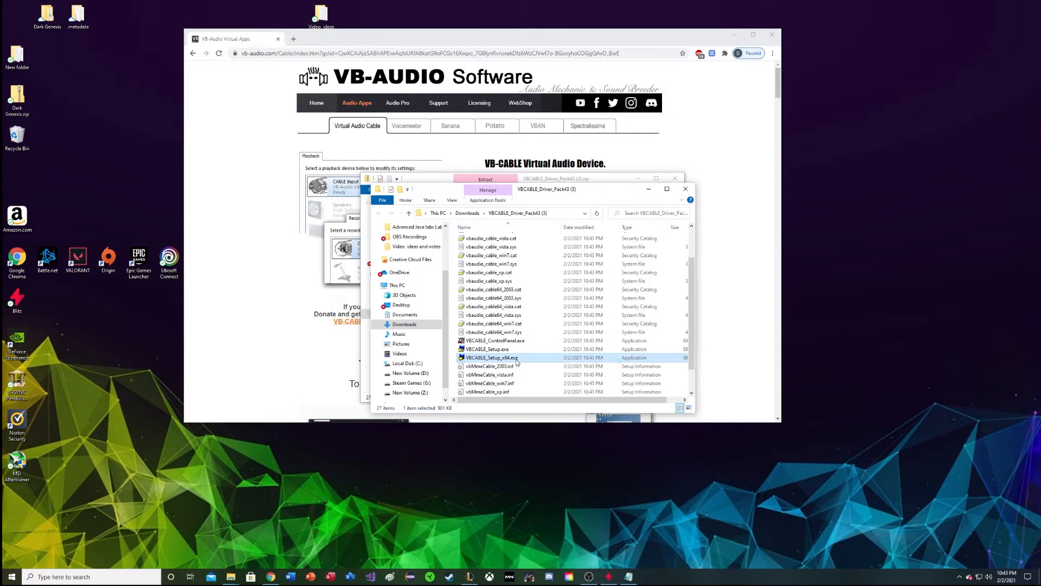
pyautogui.rightClick(517, 358)
pyautogui.click(497, 349)
pyautogui.rightClick(509, 358)
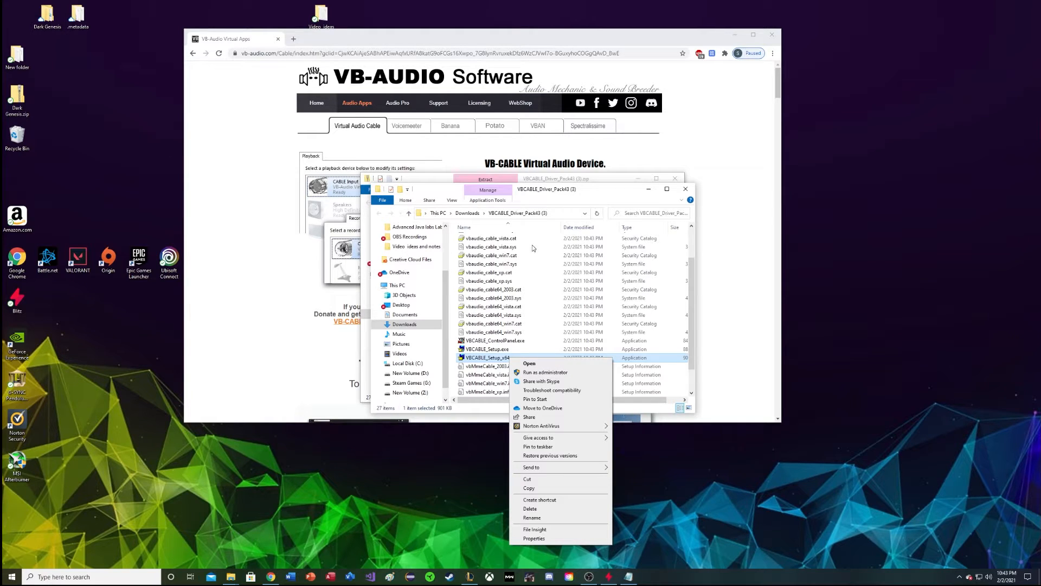
pyautogui.click(754, 330)
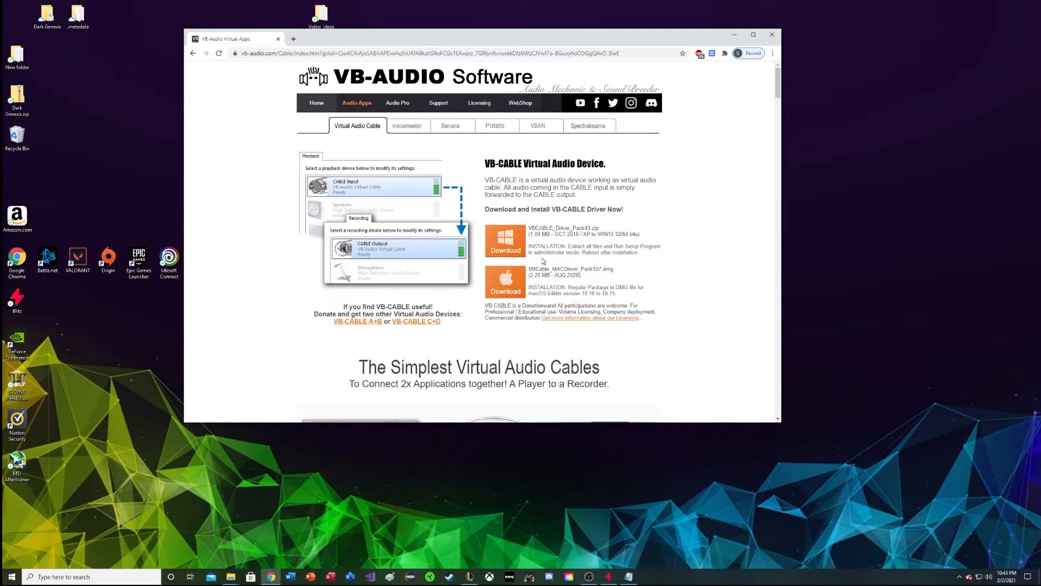
# Read the Windows driver's installation note about administrator mode and rebooting on the VB-CABLE page.
pyautogui.moveTo(592, 253); pyautogui.dragTo(634, 257)
pyautogui.click(626, 254)
pyautogui.click(651, 258)
# Check the list of Windows playback devices for the VB-Audio cable inputs and the Realtek Digital Output.
pyautogui.click(989, 577)
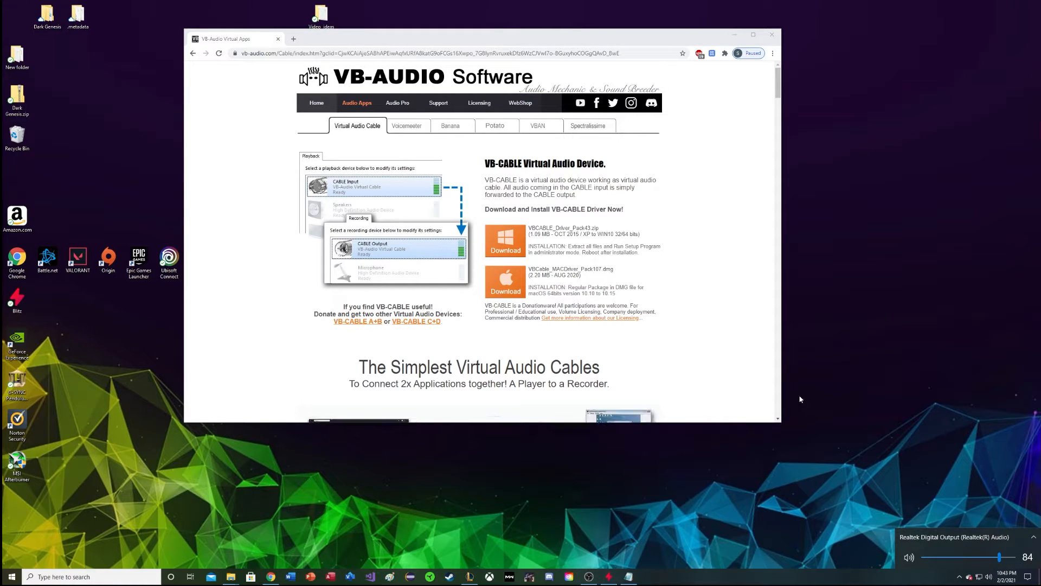
pyautogui.click(949, 538)
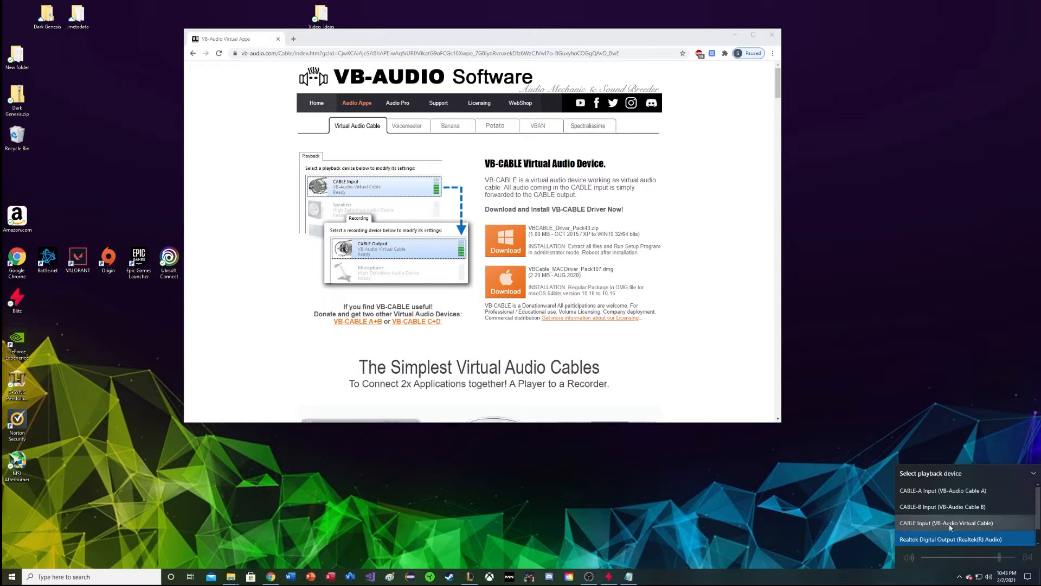
pyautogui.click(977, 407)
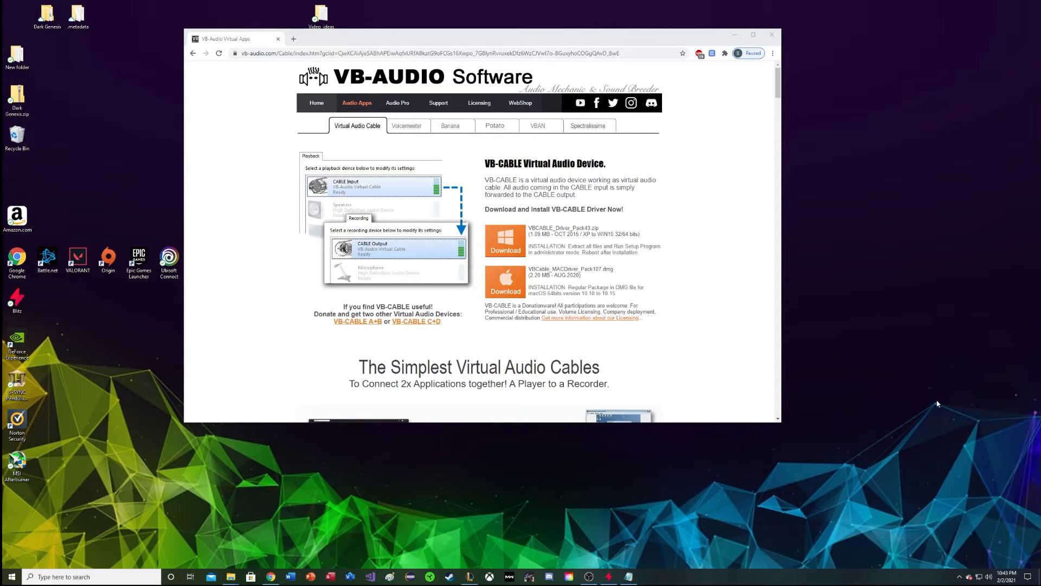
pyautogui.click(989, 576)
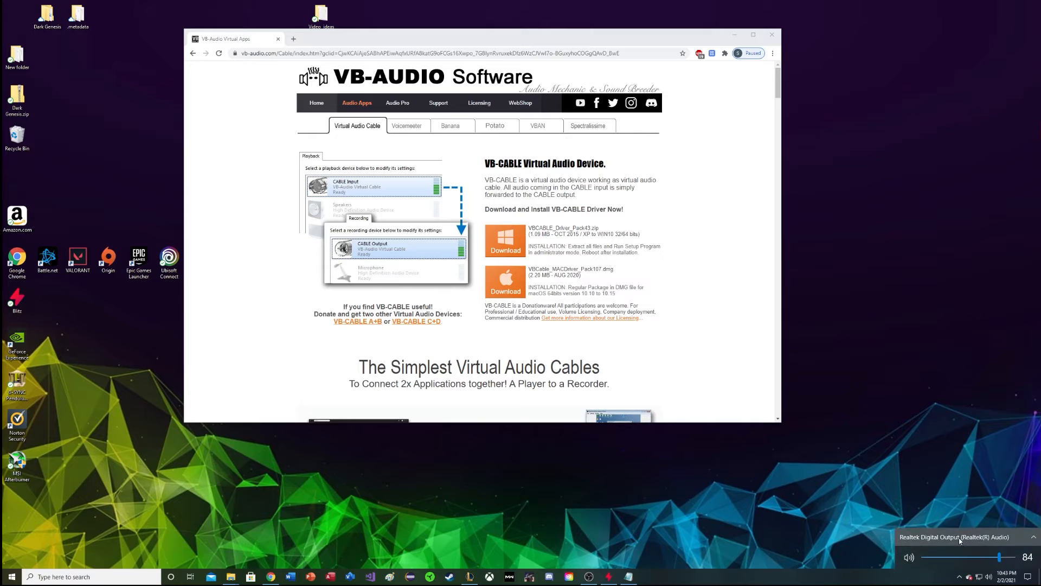
pyautogui.click(965, 538)
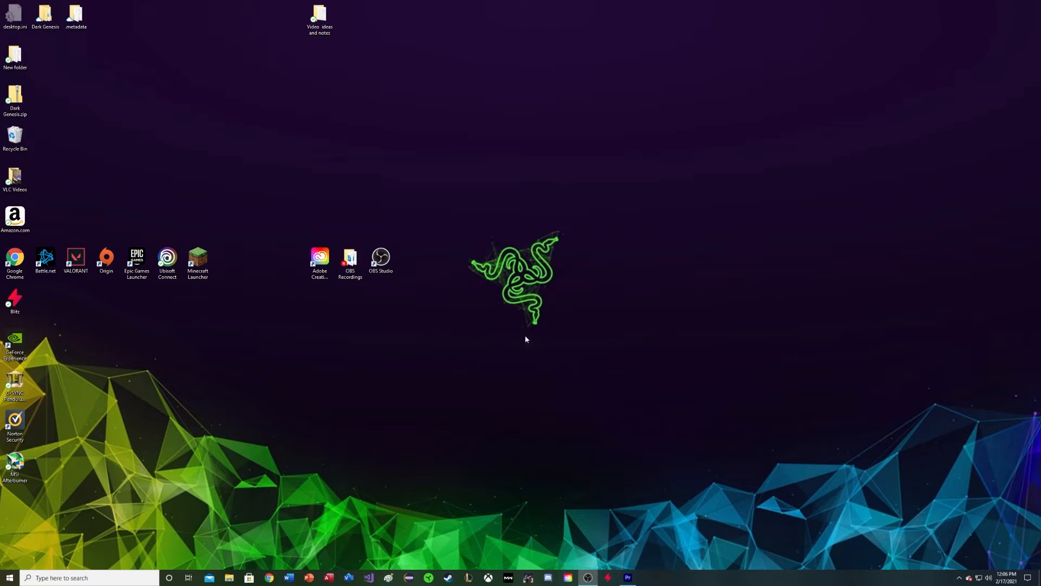
pyautogui.click(988, 577)
pyautogui.click(950, 538)
pyautogui.scroll(-1, 950, 528)
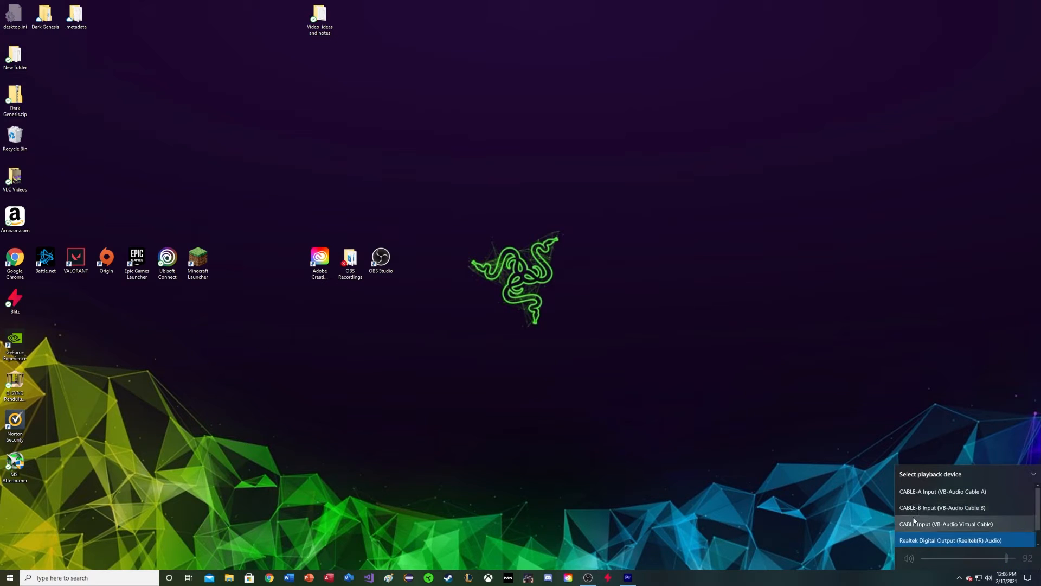
pyautogui.click(868, 519)
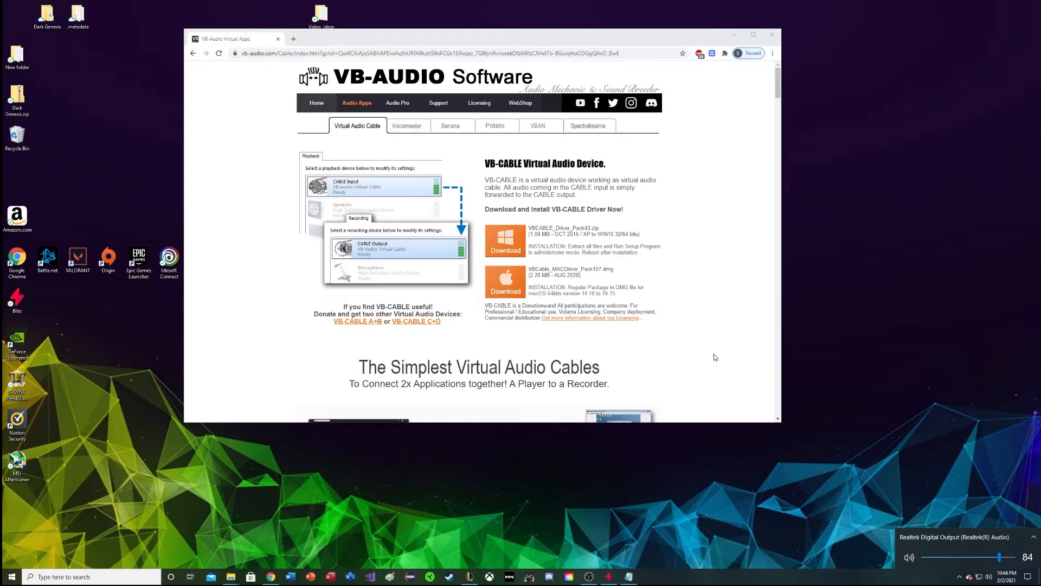
pyautogui.click(956, 537)
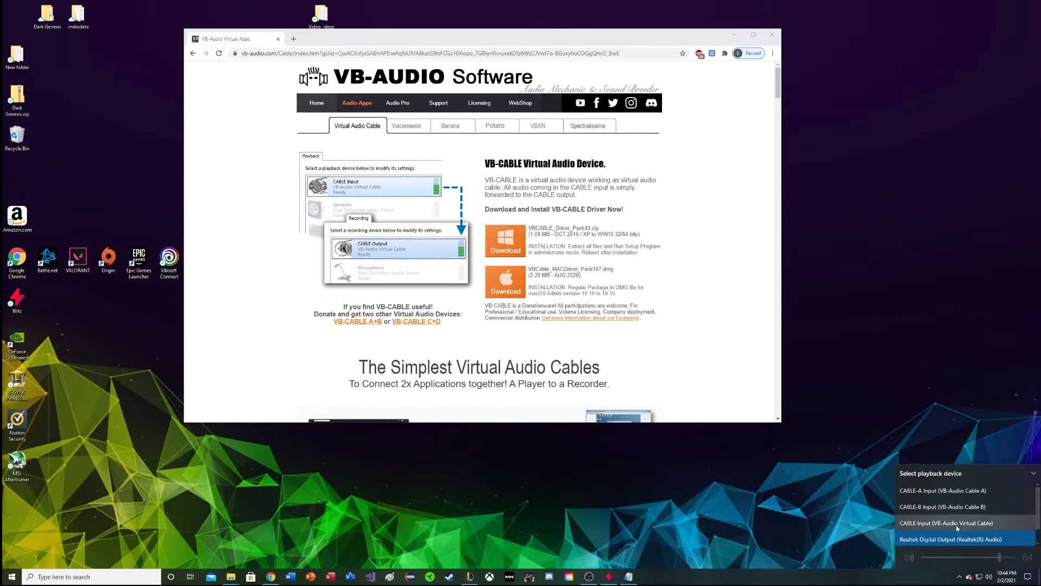
pyautogui.click(954, 416)
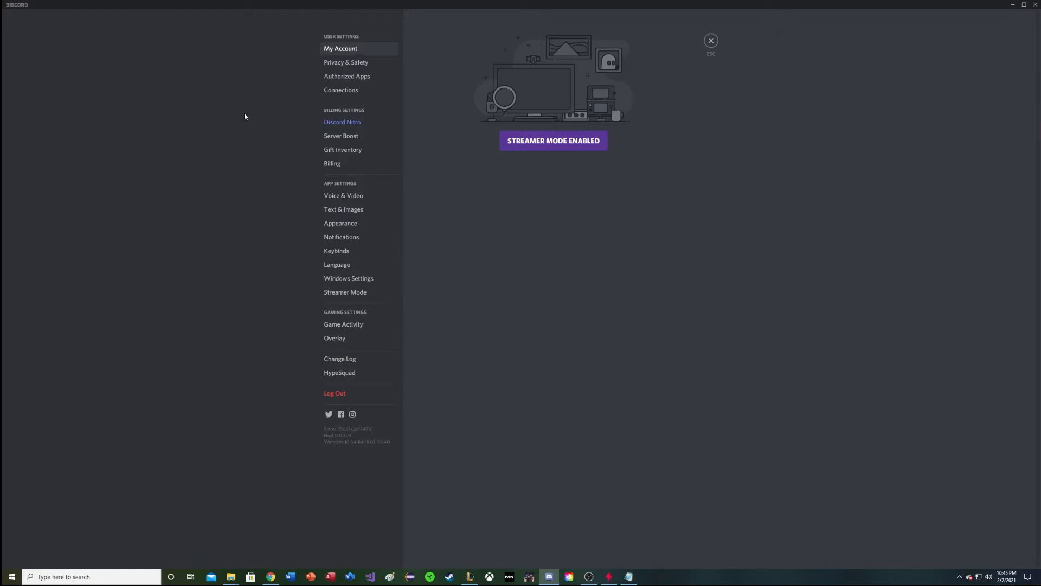
# Open Discord's Voice & Video settings and choose Microphone (Yeti Stereo Microphone) as the input device.
pyautogui.click(365, 196)
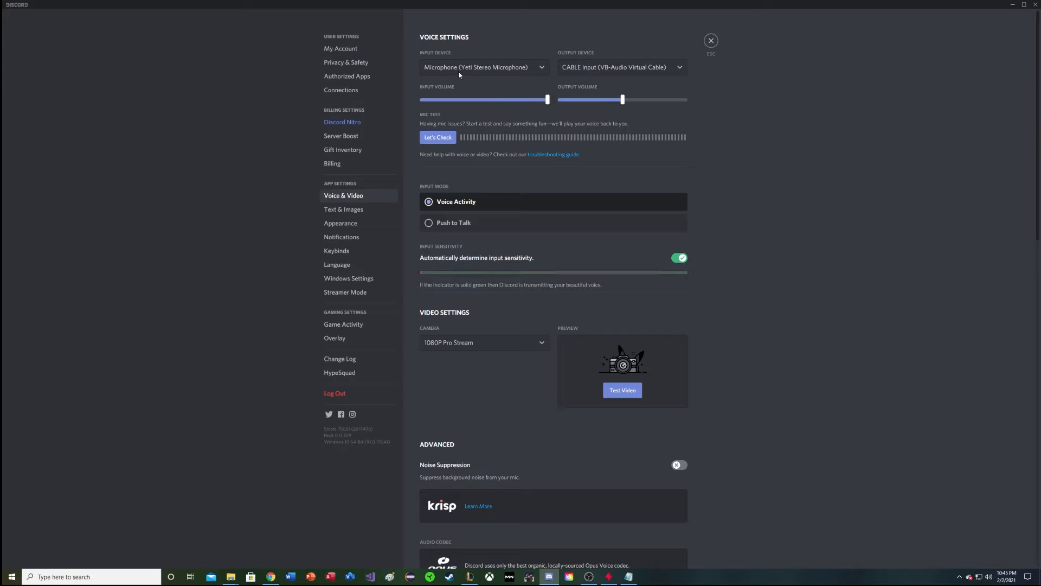
pyautogui.click(493, 67)
pyautogui.click(491, 66)
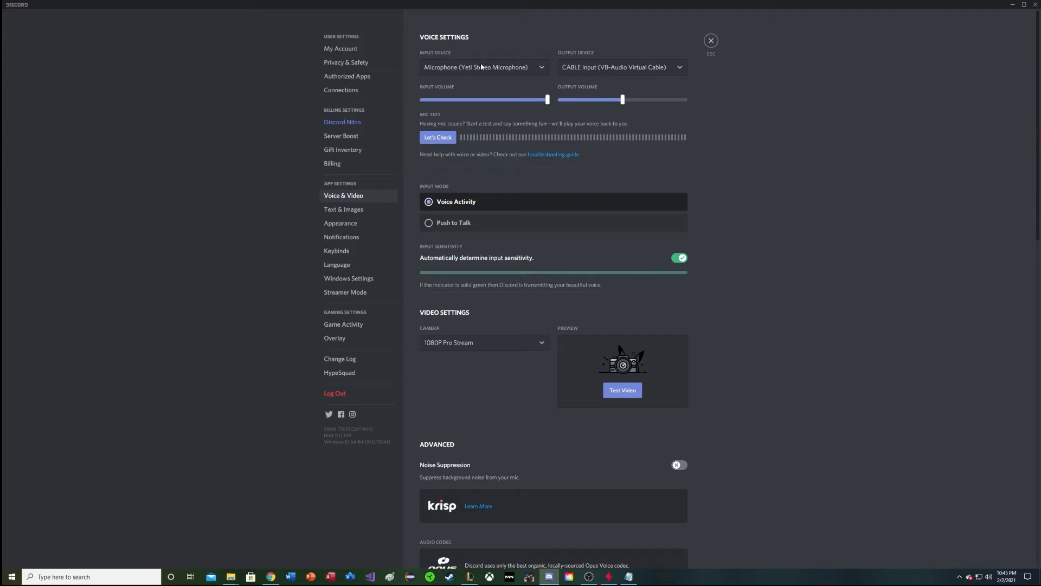
pyautogui.click(517, 73)
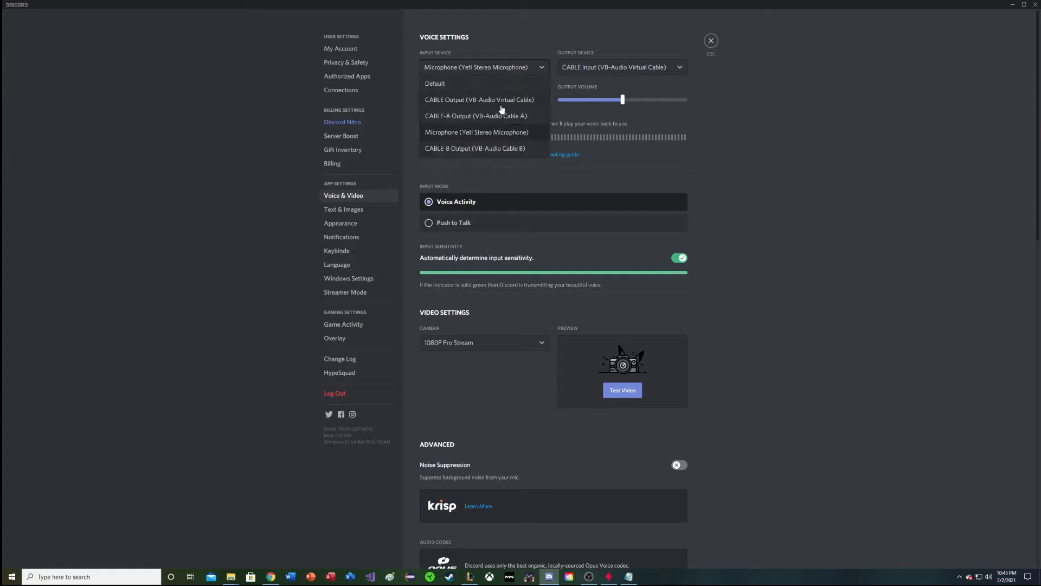
pyautogui.click(470, 131)
pyautogui.click(482, 69)
pyautogui.click(481, 69)
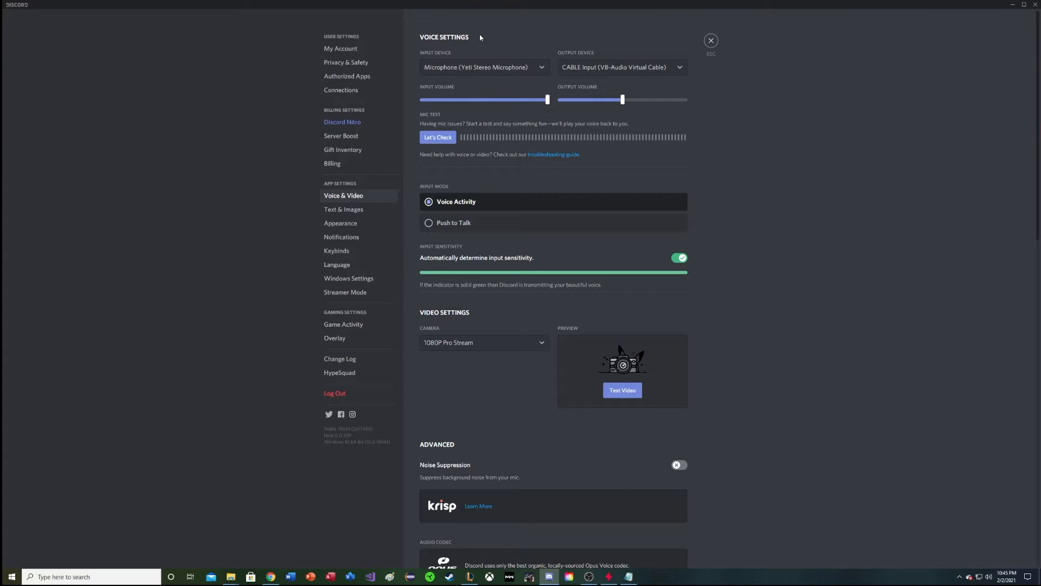
# Review the output devices available in Discord's voice settings, including CABLE Input (VB-Audio Virtual Cable).
pyautogui.click(593, 68)
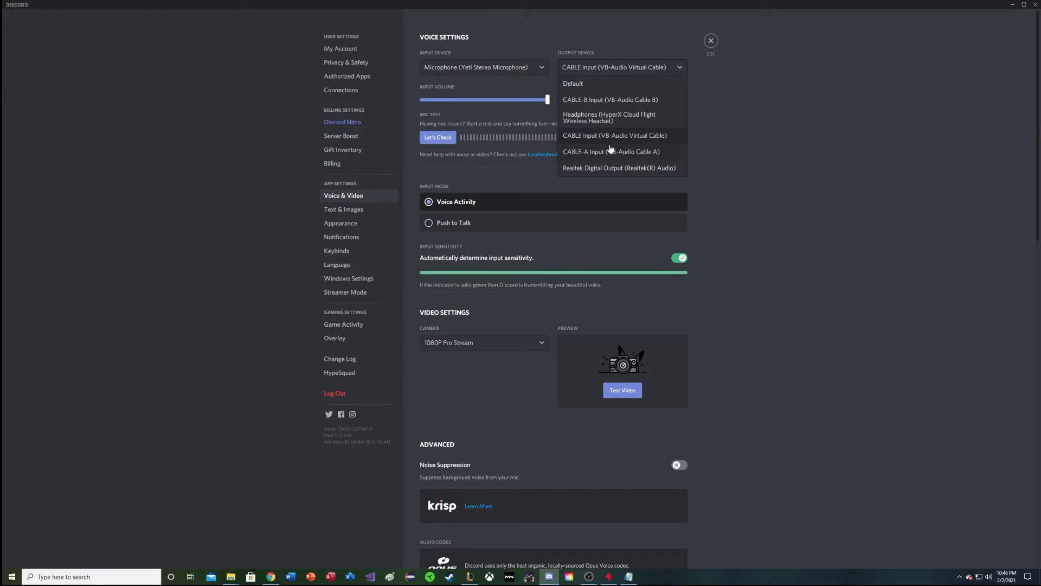
pyautogui.click(700, 131)
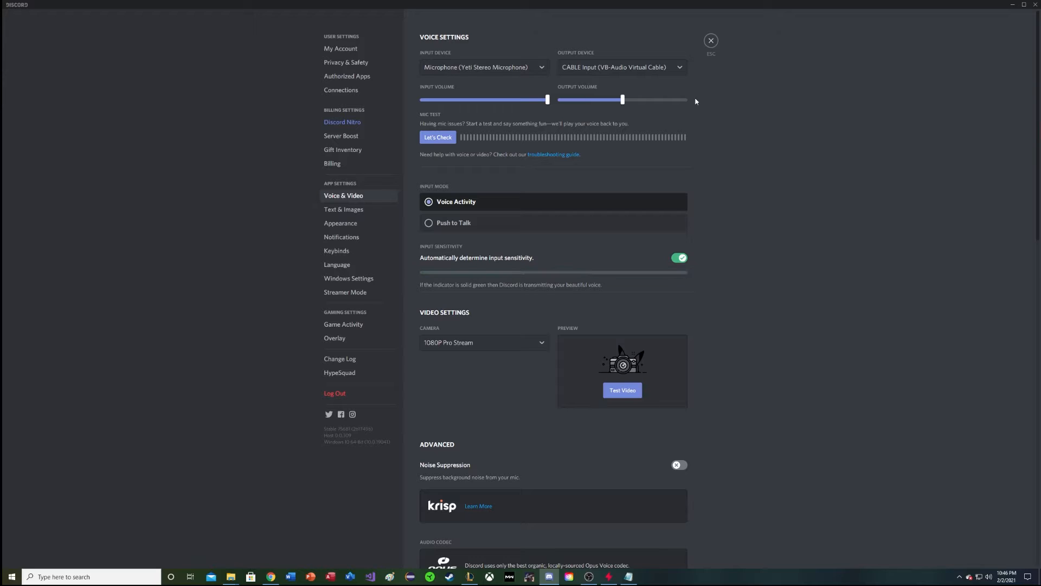
pyautogui.click(629, 70)
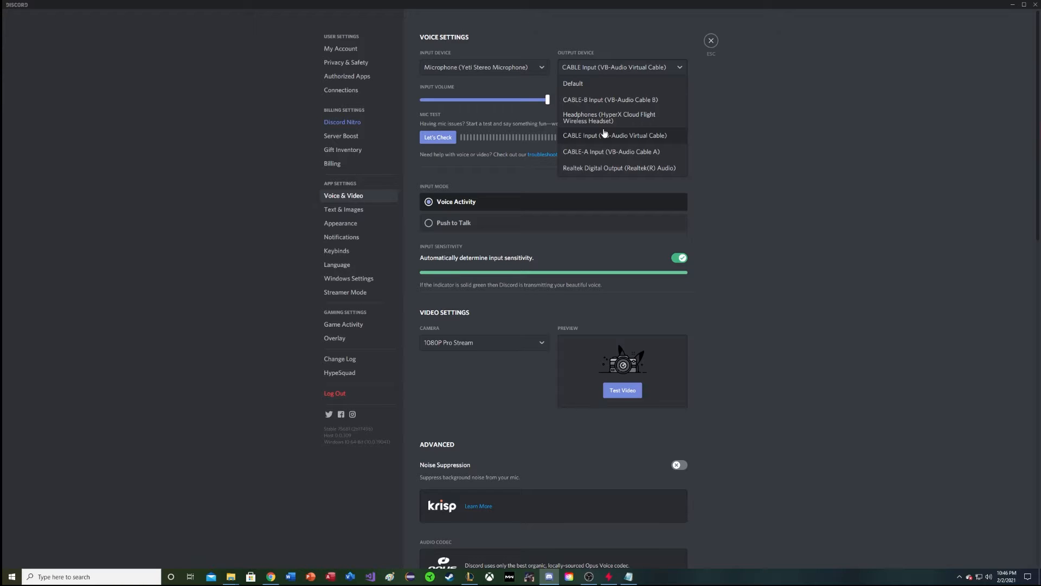
pyautogui.click(697, 166)
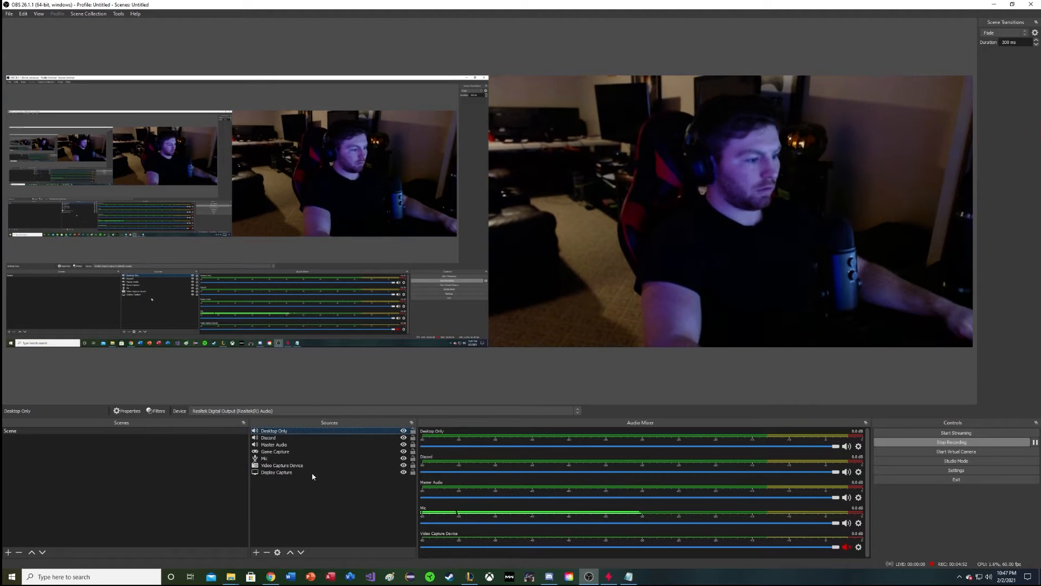
# Switch to OBS and view the source types that can be added to the scene.
pyautogui.click(420, 383)
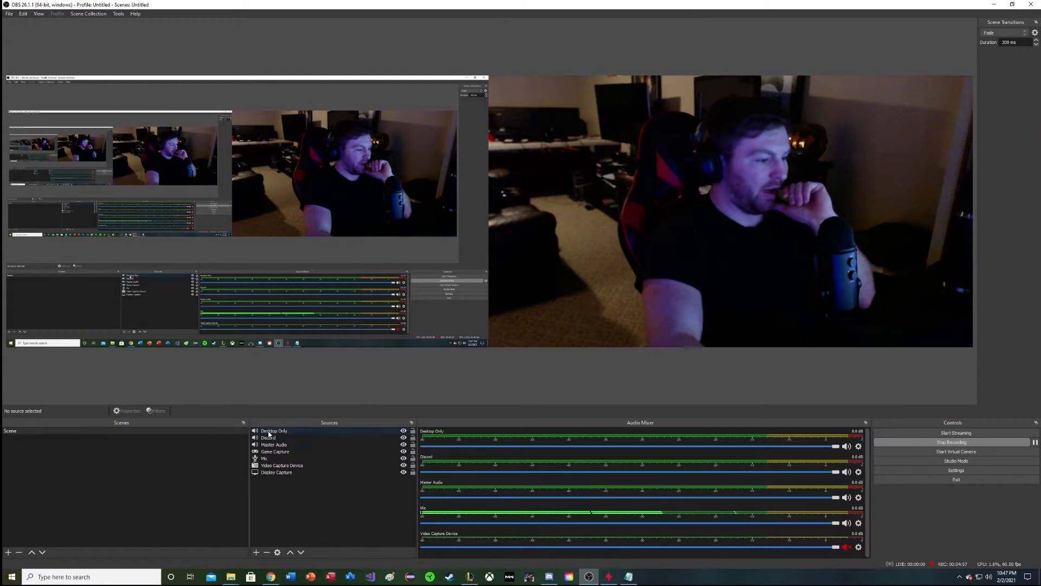
pyautogui.click(256, 552)
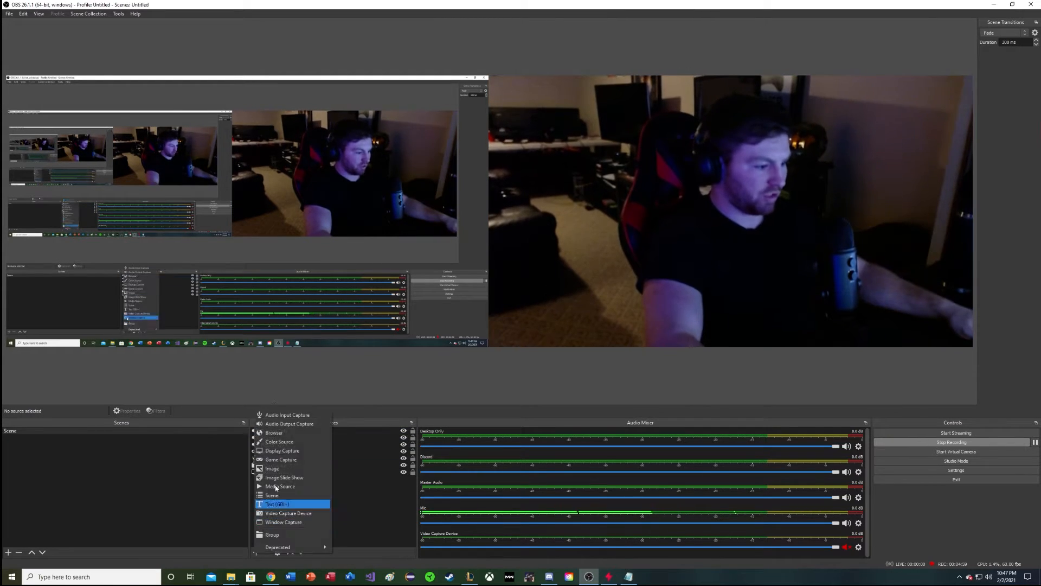
pyautogui.click(349, 429)
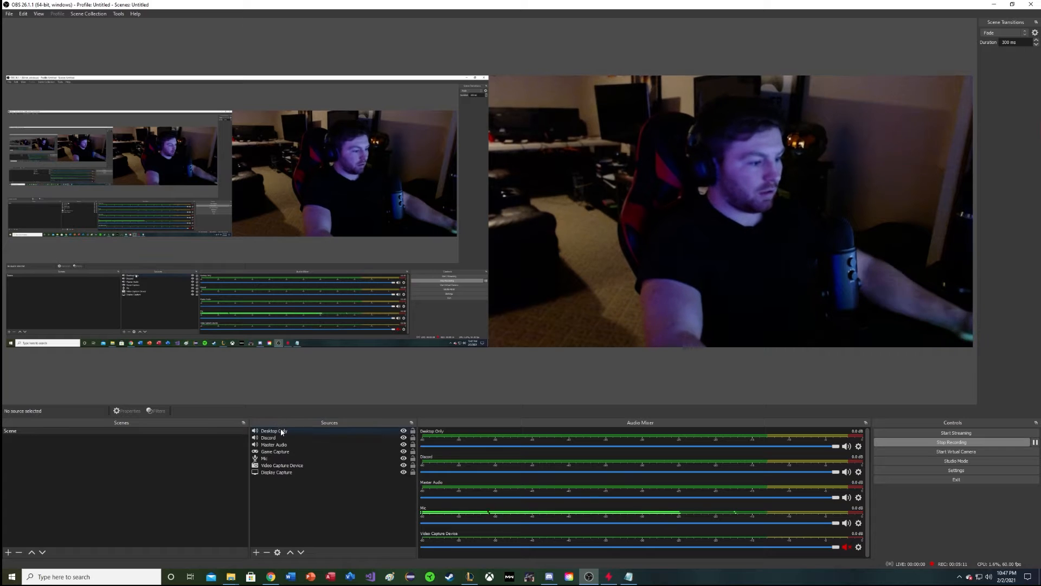
# Select the Discord audio source and examine which capture device is assigned to it among the available devices.
pyautogui.click(270, 438)
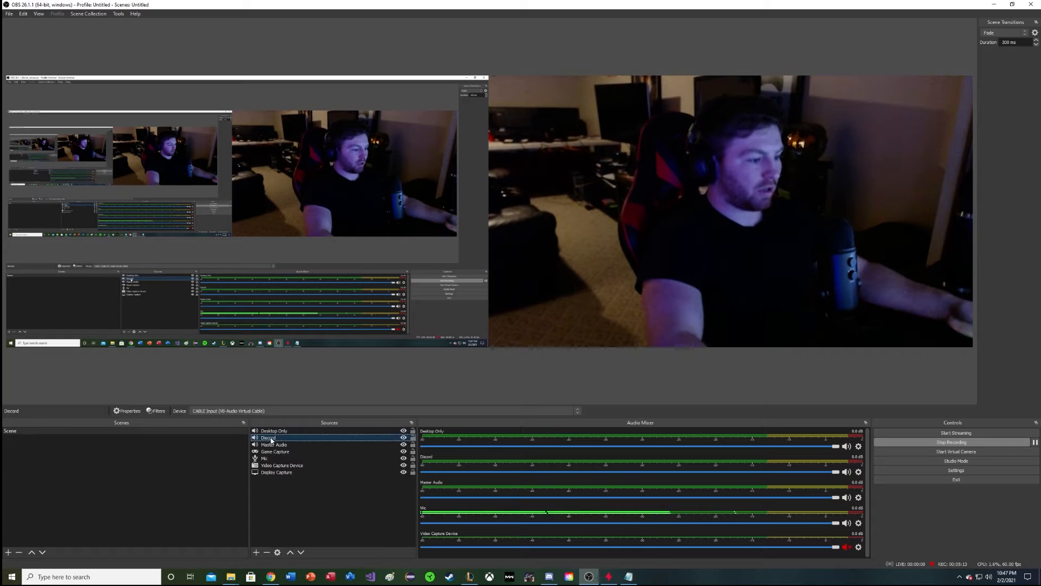
pyautogui.click(286, 412)
pyautogui.click(318, 395)
pyautogui.click(288, 438)
pyautogui.click(272, 411)
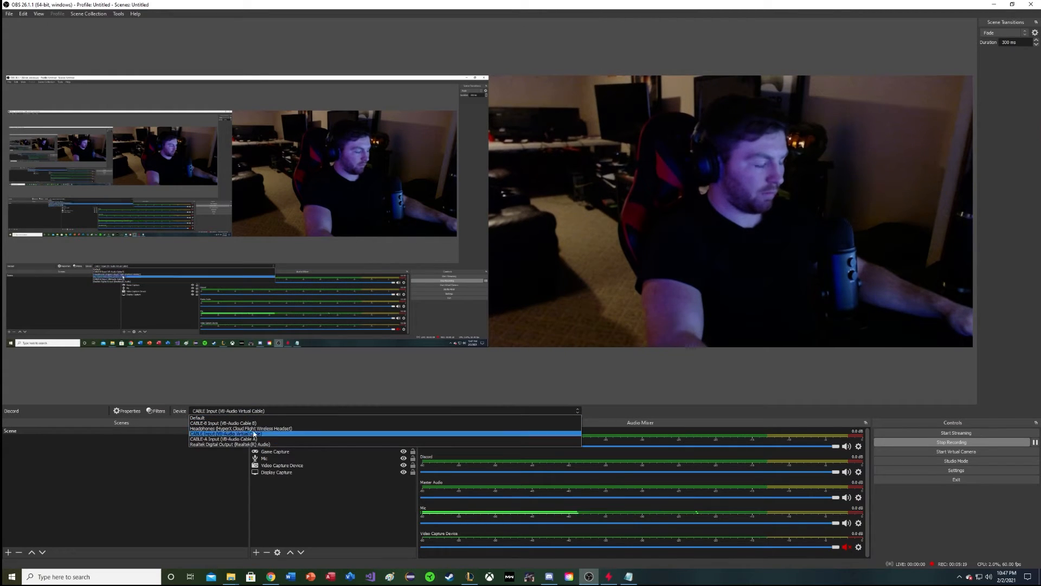
pyautogui.click(245, 410)
pyautogui.click(276, 437)
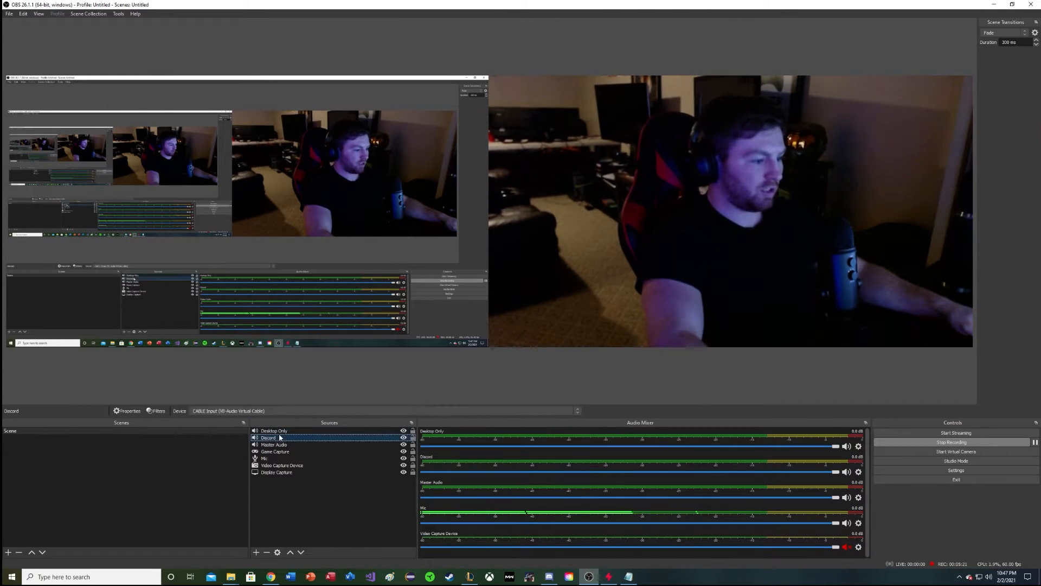
pyautogui.click(230, 411)
pyautogui.click(259, 410)
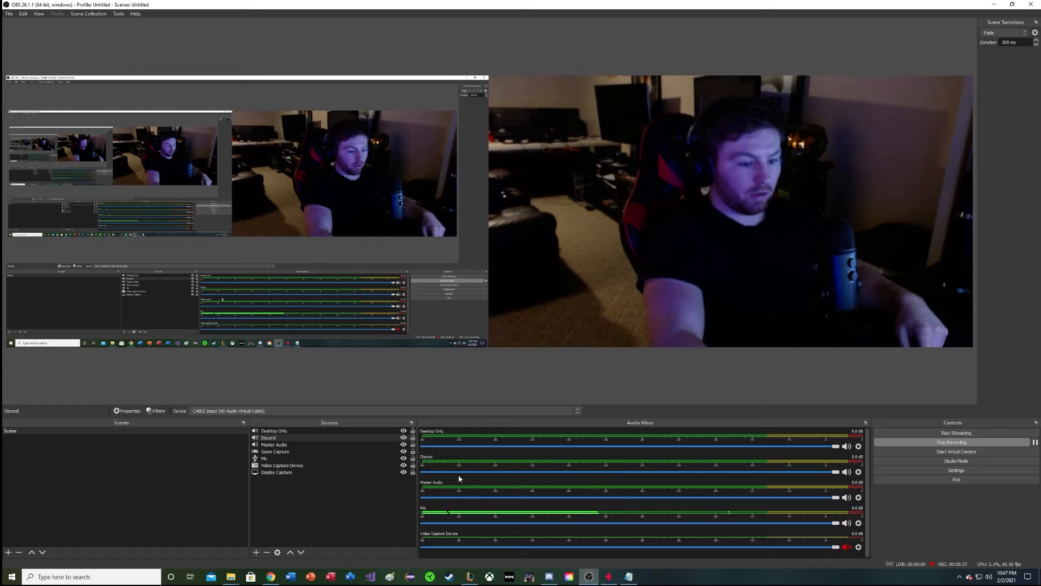
# Examine which capture device is assigned to each of the Mic, Desktop Only, Discord and Master Audio sources.
pyautogui.click(383, 387)
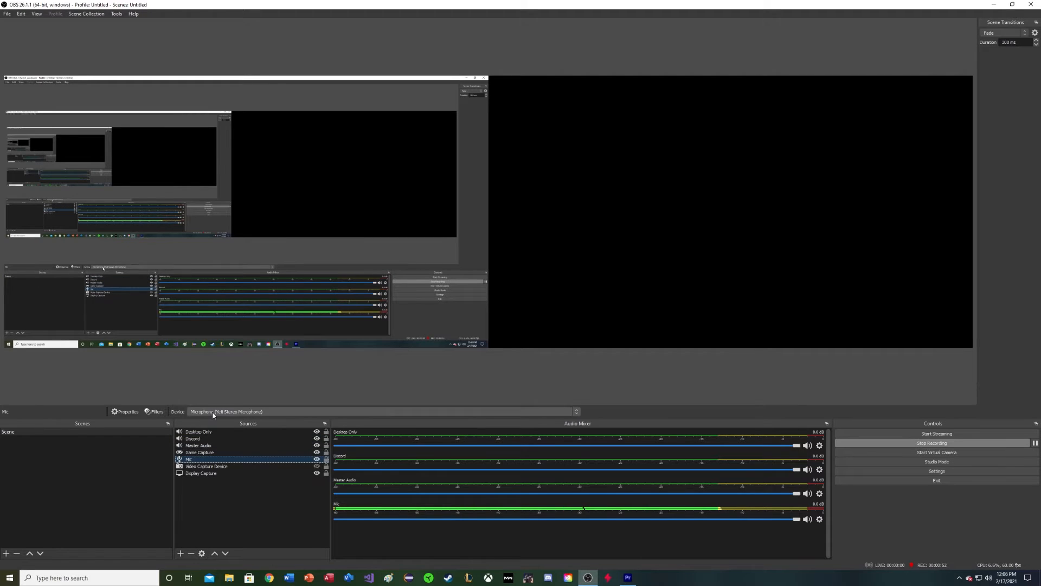
pyautogui.click(230, 411)
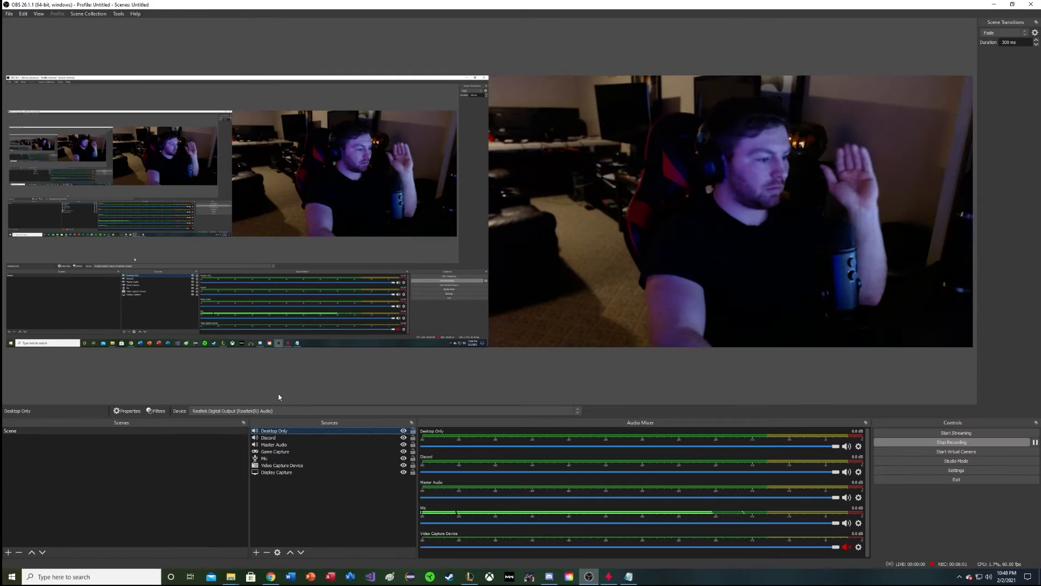
pyautogui.click(276, 431)
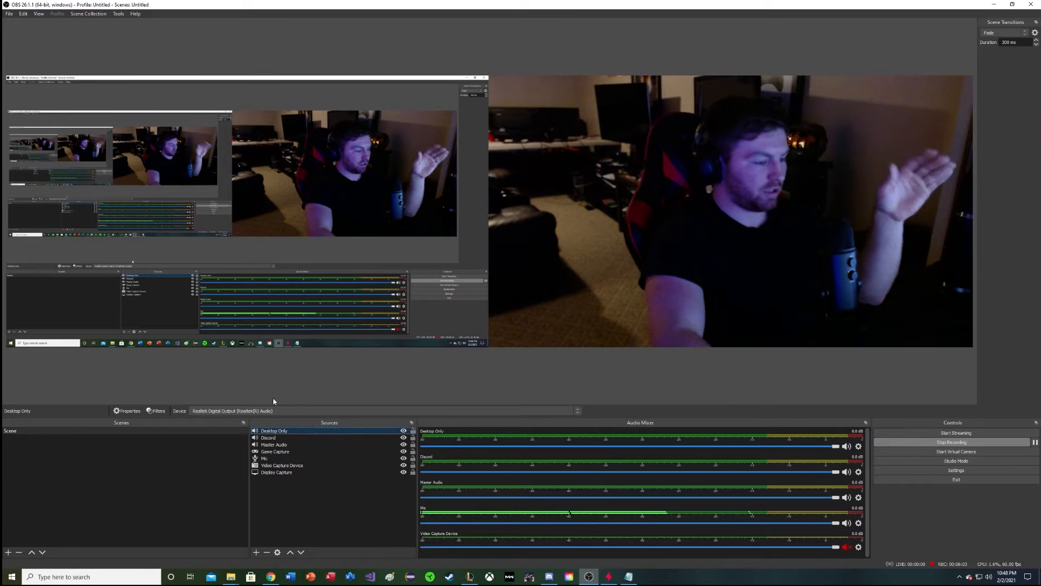
pyautogui.click(262, 412)
pyautogui.click(255, 403)
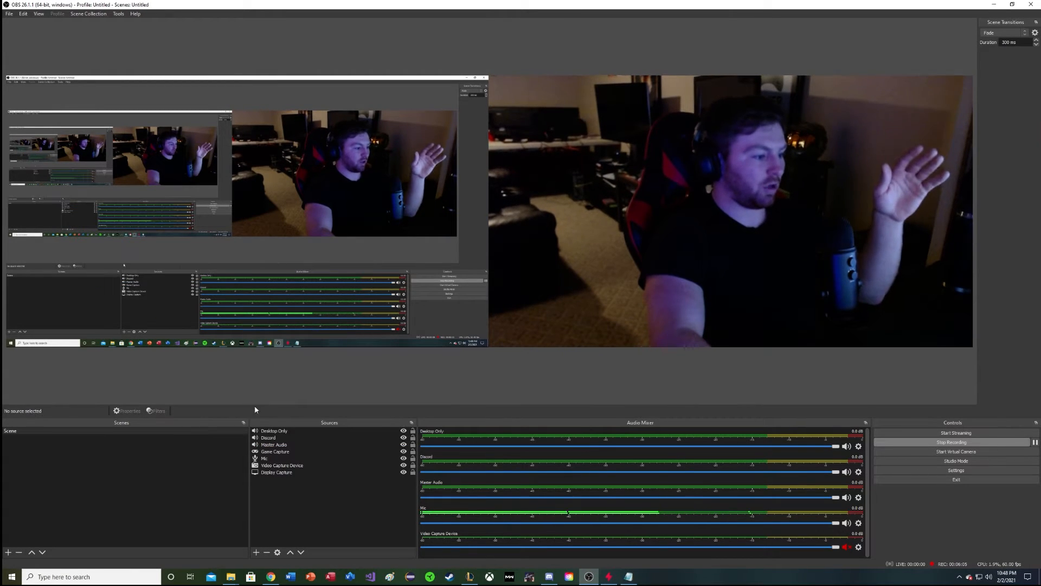
pyautogui.click(267, 432)
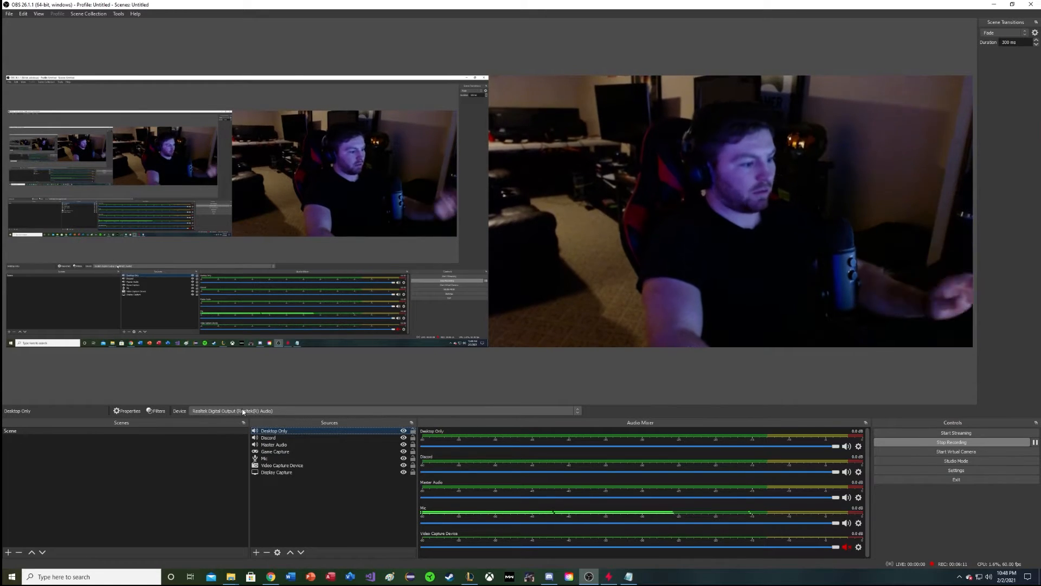
pyautogui.click(269, 438)
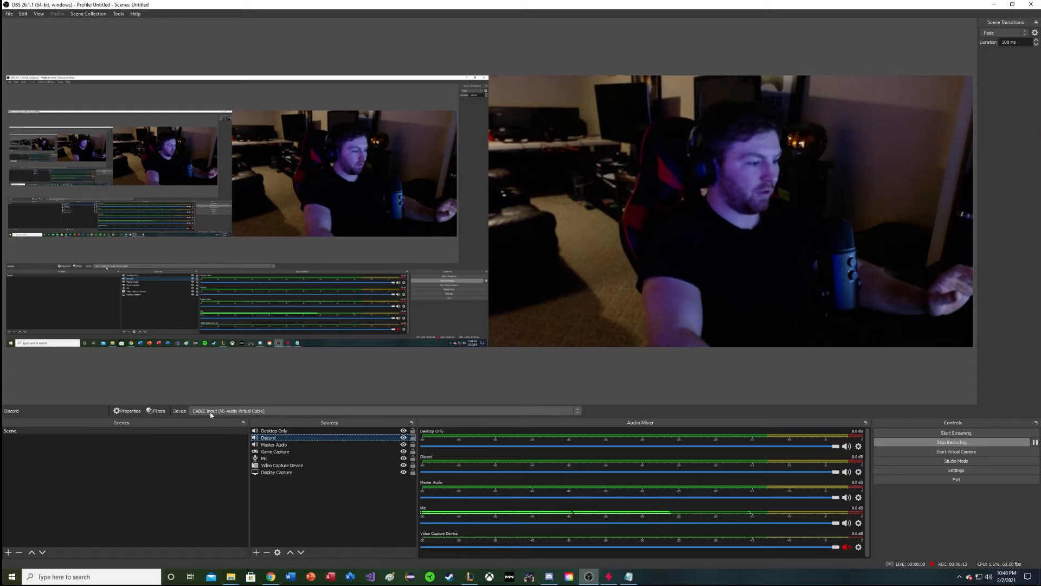
pyautogui.click(274, 444)
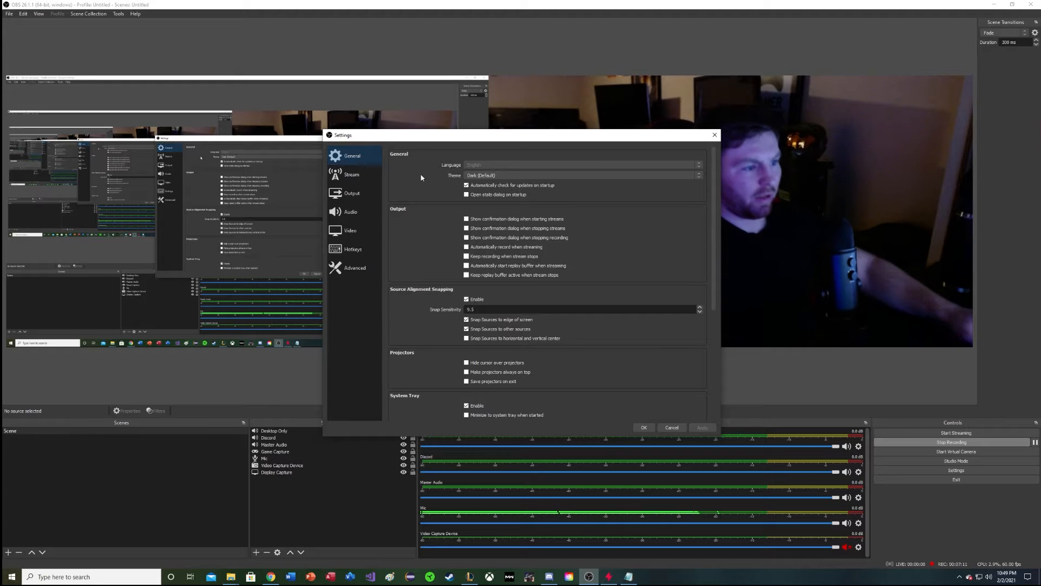
# Look through the General and Stream settings and examine the Output settings for recording, including audio tracks and encoder.
pyautogui.click(352, 175)
pyautogui.click(352, 156)
pyautogui.scroll(-1, 496, 276)
pyautogui.scroll(-3, 496, 276)
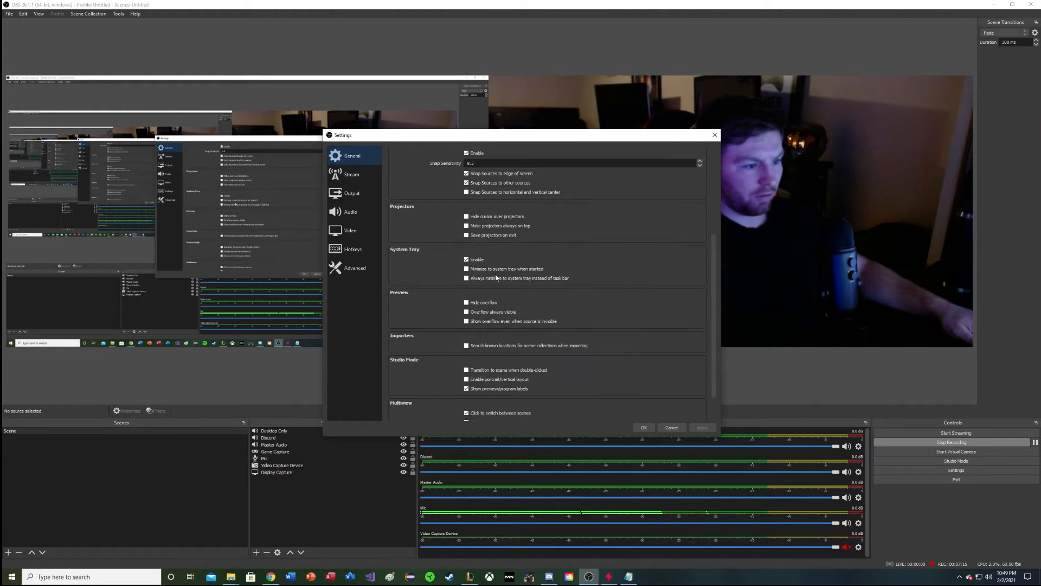
pyautogui.scroll(2, 495, 276)
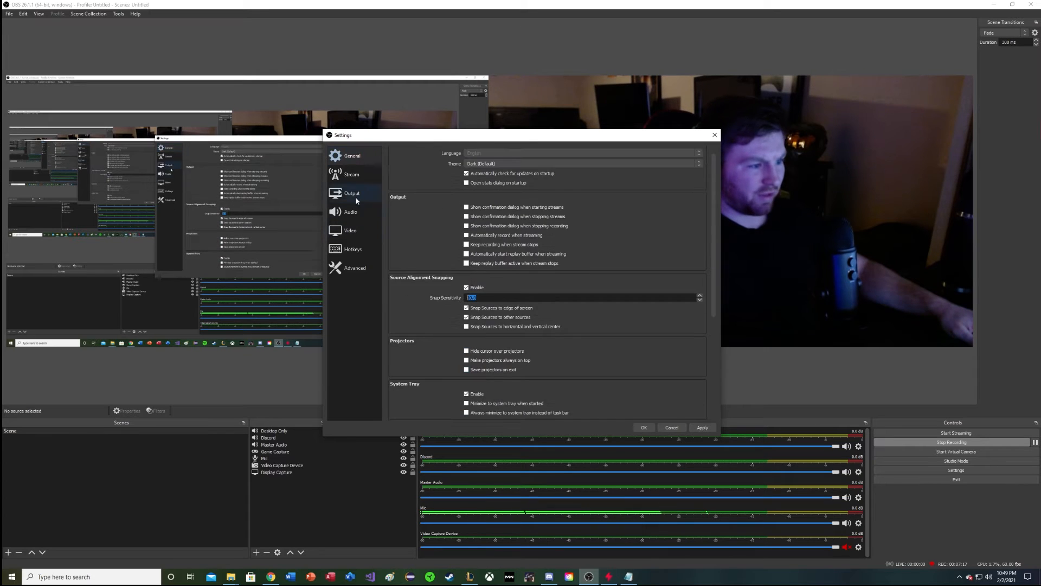
pyautogui.click(352, 174)
pyautogui.click(352, 193)
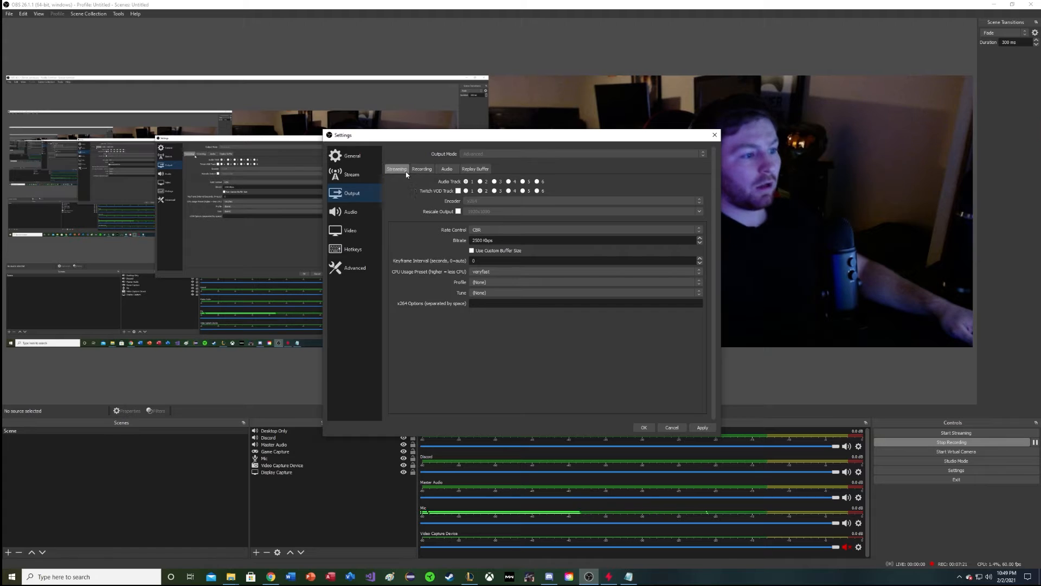
pyautogui.click(422, 170)
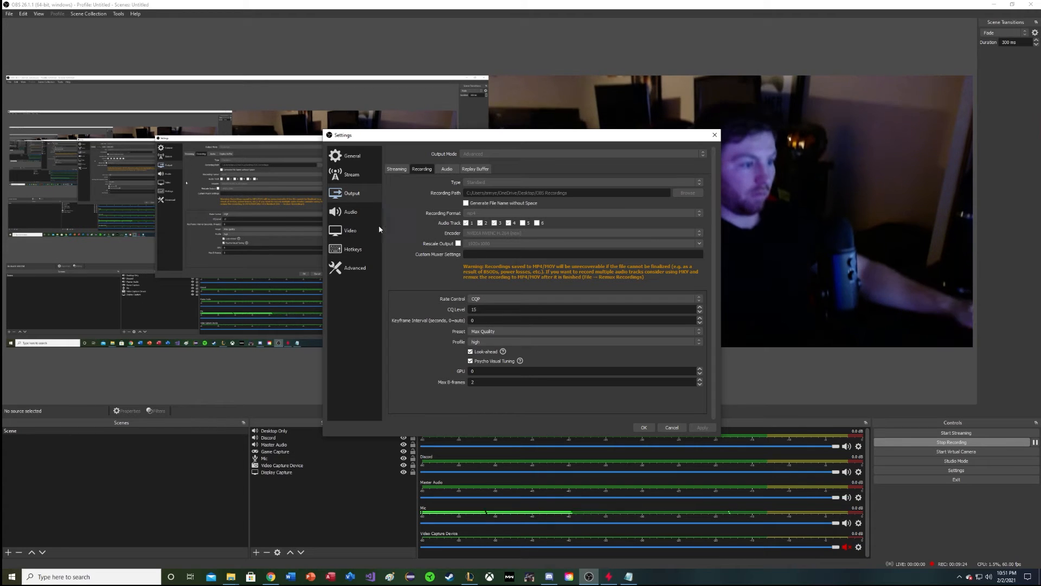
# Check in the Audio settings that the global Desktop Audio and Mic/Auxiliary Audio devices are disabled.
pyautogui.click(365, 216)
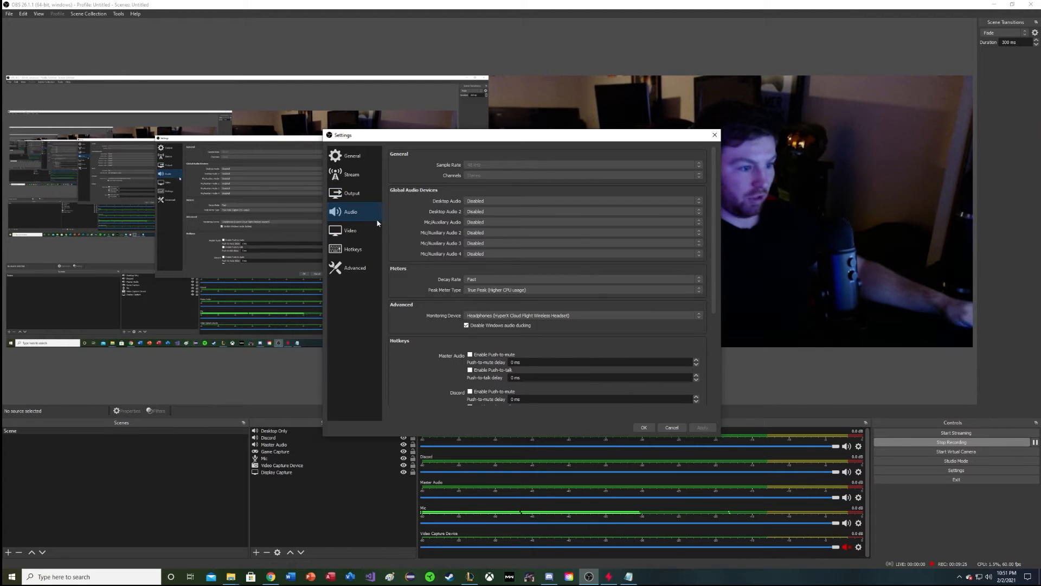
pyautogui.click(476, 202)
pyautogui.click(482, 201)
pyautogui.click(480, 211)
pyautogui.click(480, 211)
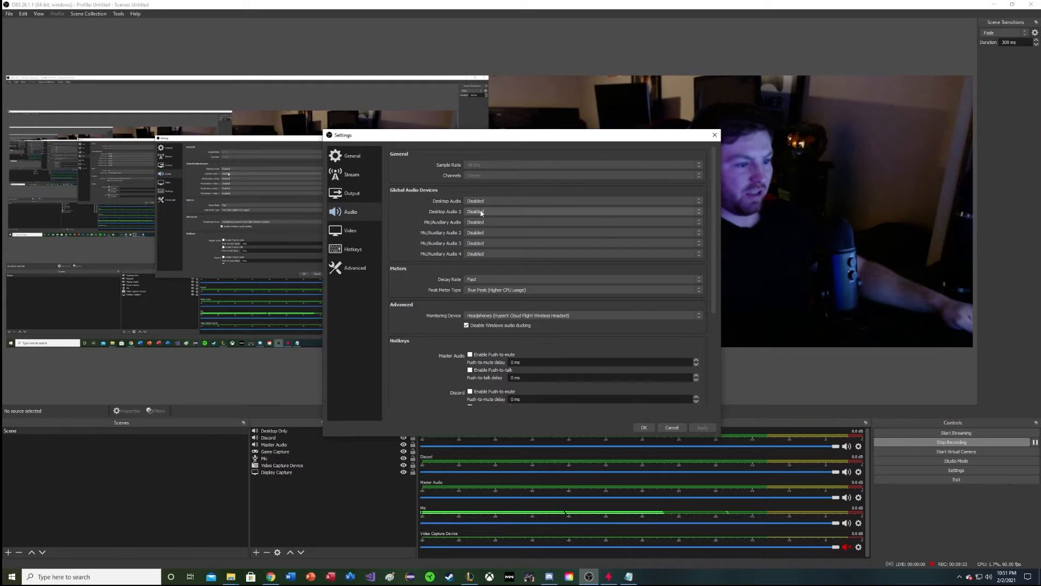
pyautogui.click(480, 212)
pyautogui.click(481, 212)
pyautogui.click(480, 222)
pyautogui.click(479, 222)
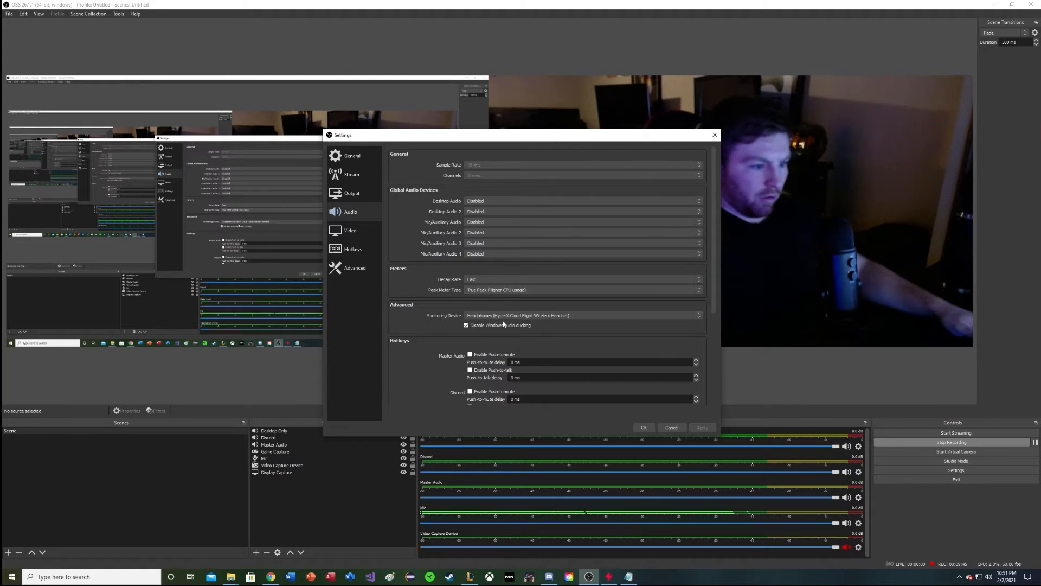
# Check which monitoring device is assigned in the advanced section of the Audio settings.
pyautogui.click(477, 317)
pyautogui.click(477, 318)
pyautogui.click(477, 318)
pyautogui.click(480, 316)
pyautogui.click(485, 316)
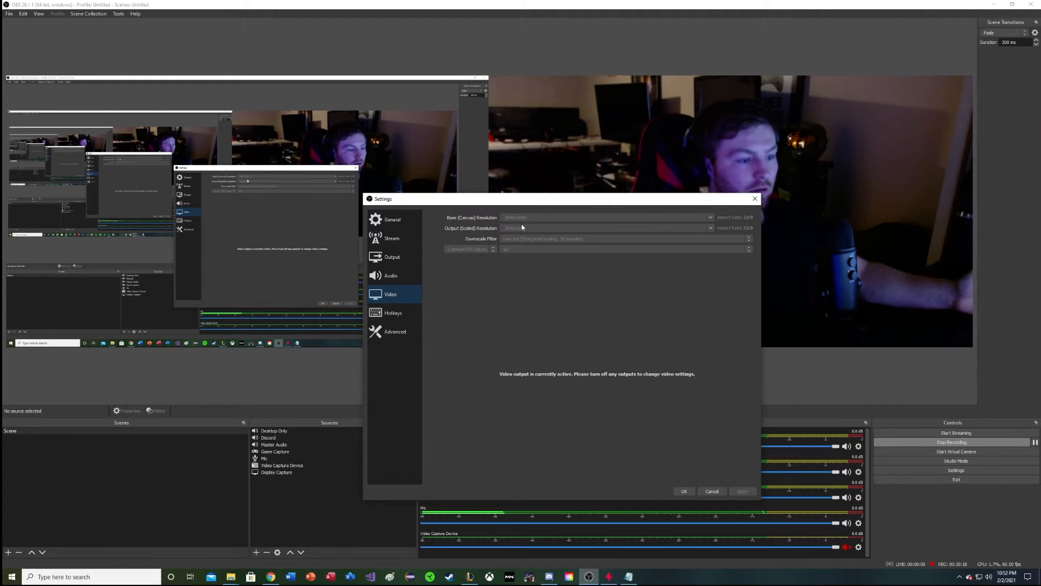
# Examine the base and output resolutions in the Video settings, moving the dialog clear of the preview.
pyautogui.moveTo(538, 199); pyautogui.dragTo(387, 360)
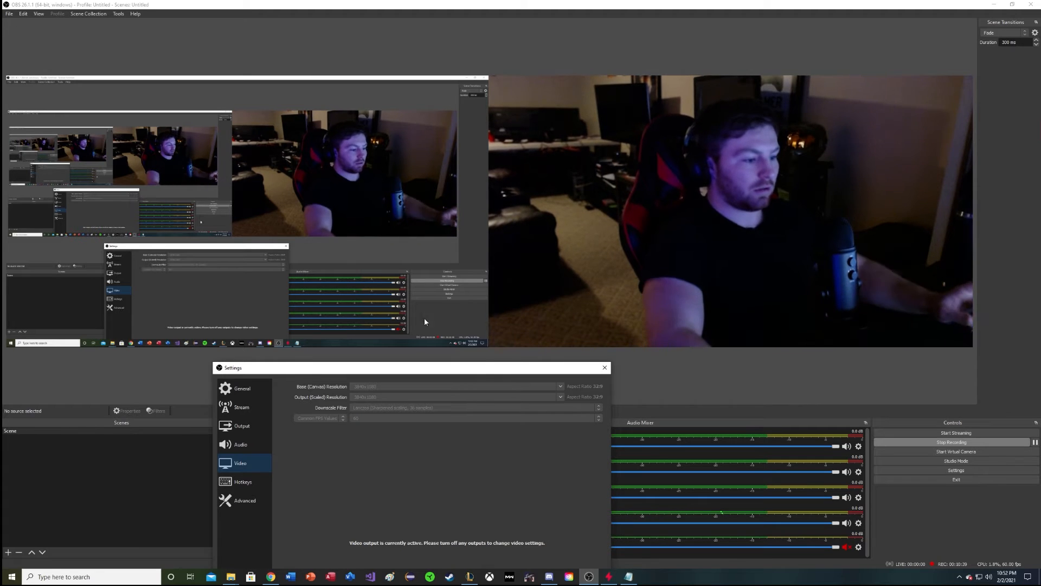
pyautogui.moveTo(420, 370); pyautogui.dragTo(404, 308)
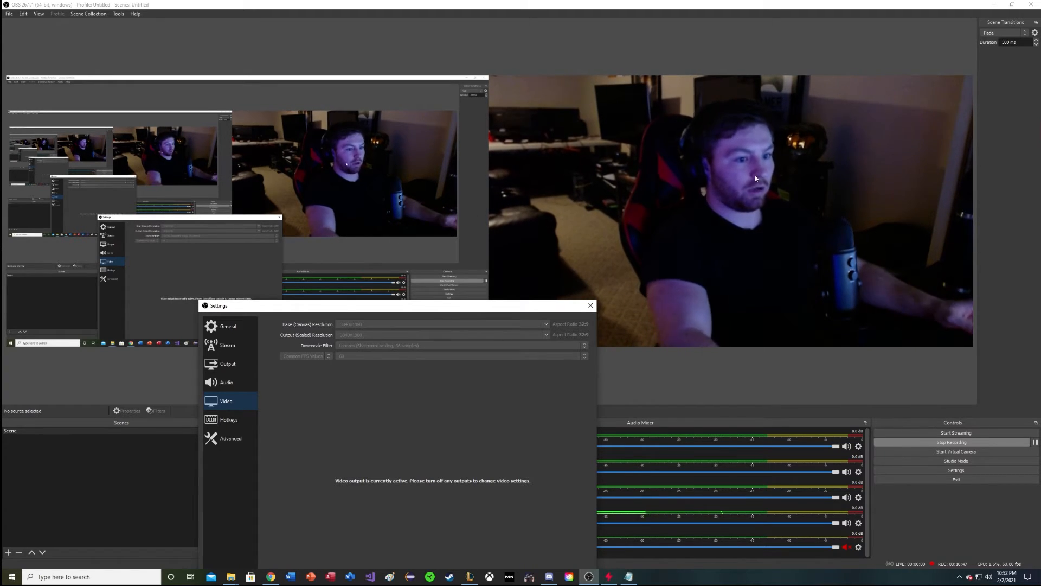
pyautogui.moveTo(358, 306); pyautogui.dragTo(403, 190)
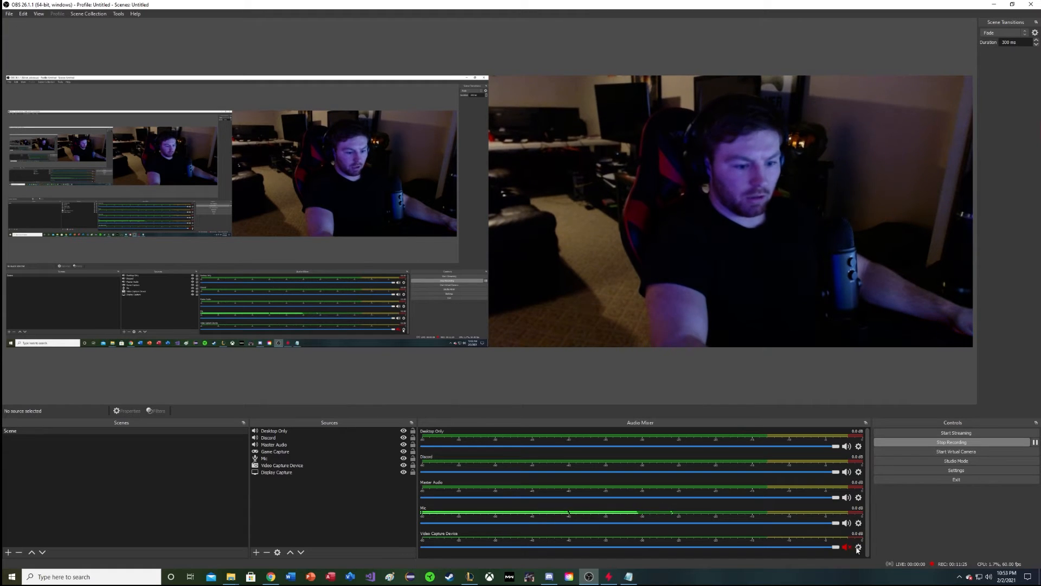
# Open the Advanced Audio Properties, widen the window to show all six tracks, and examine each source's track assignments.
pyautogui.click(859, 546)
pyautogui.click(874, 541)
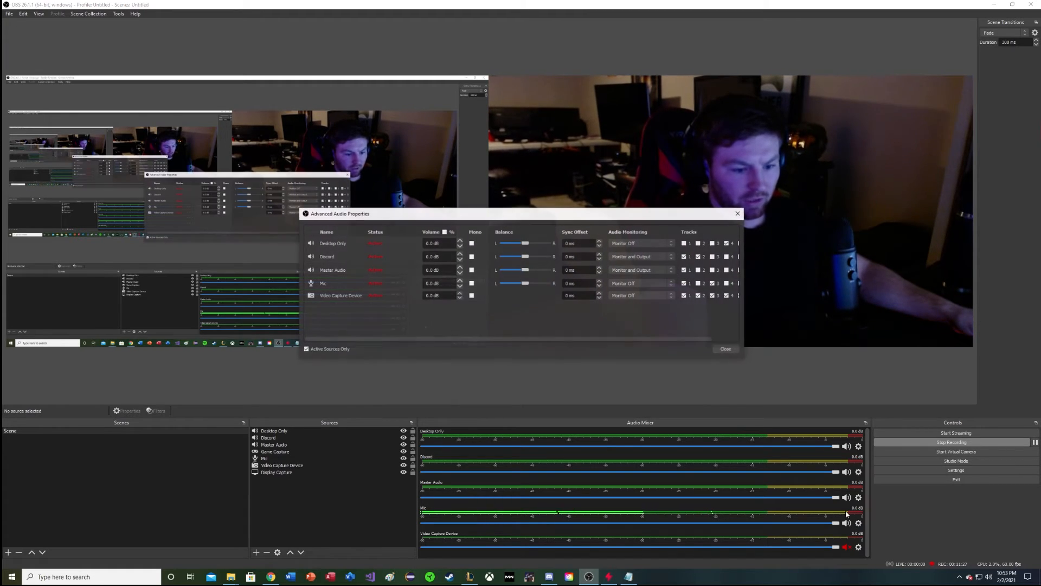
pyautogui.moveTo(744, 295); pyautogui.dragTo(830, 300)
pyautogui.moveTo(649, 216); pyautogui.dragTo(478, 231)
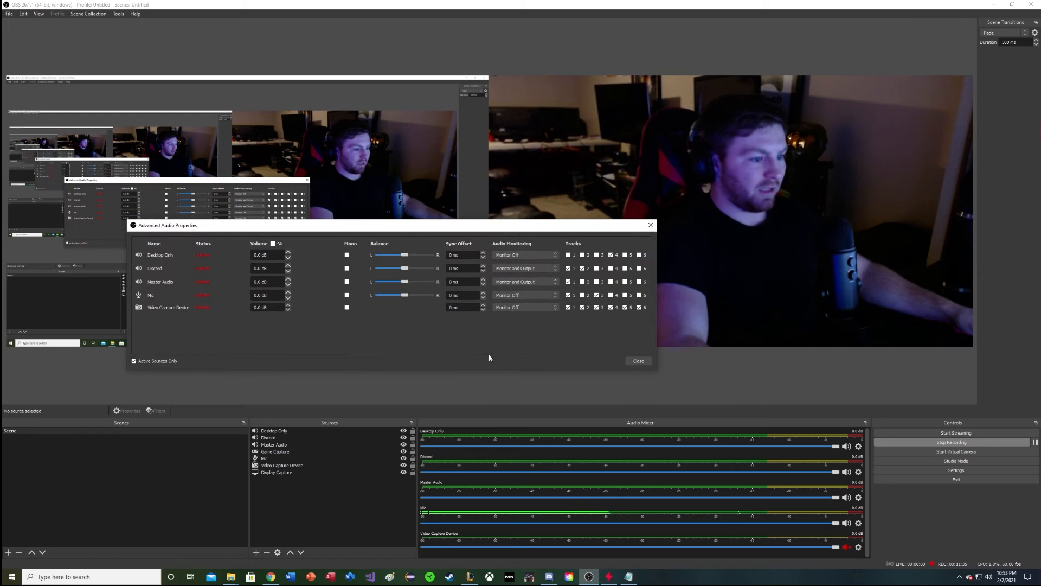
pyautogui.click(568, 255)
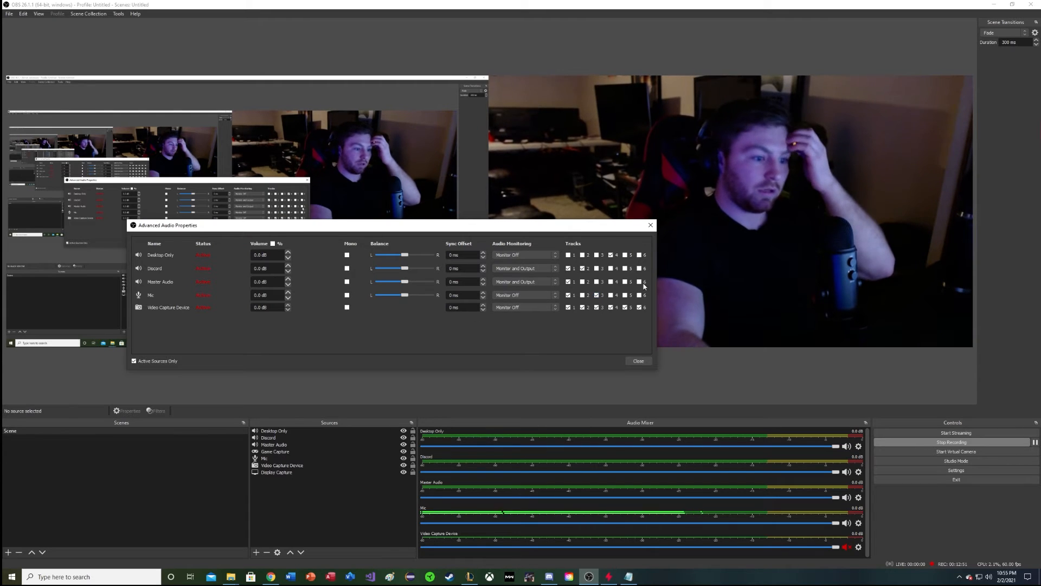
pyautogui.moveTo(656, 287); pyautogui.dragTo(695, 286)
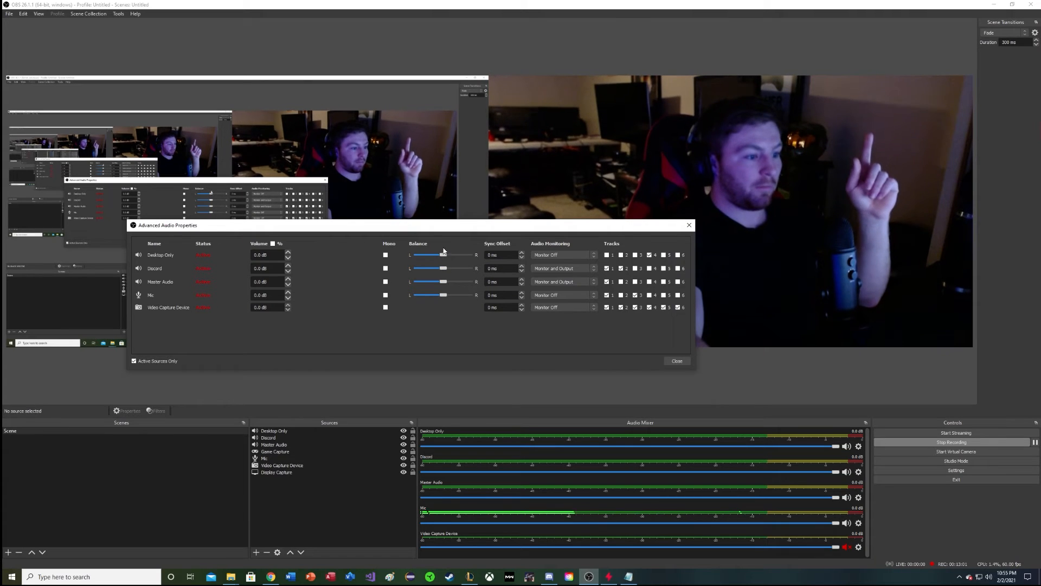
pyautogui.moveTo(445, 228); pyautogui.dragTo(391, 204)
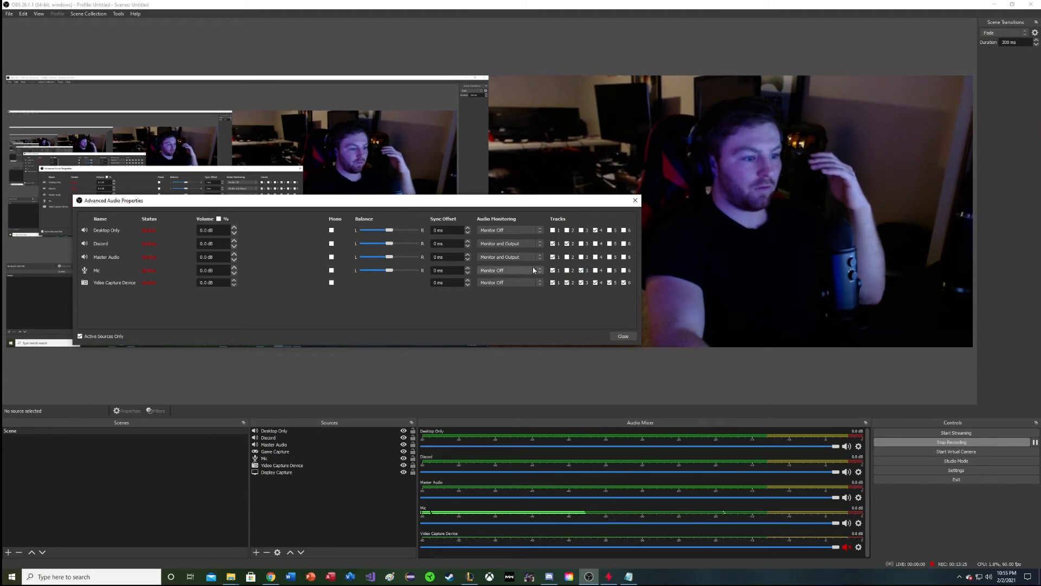
# Review the audio monitoring options for the Master Audio and Discord sources, keeping both on Monitor and Output.
pyautogui.click(494, 257)
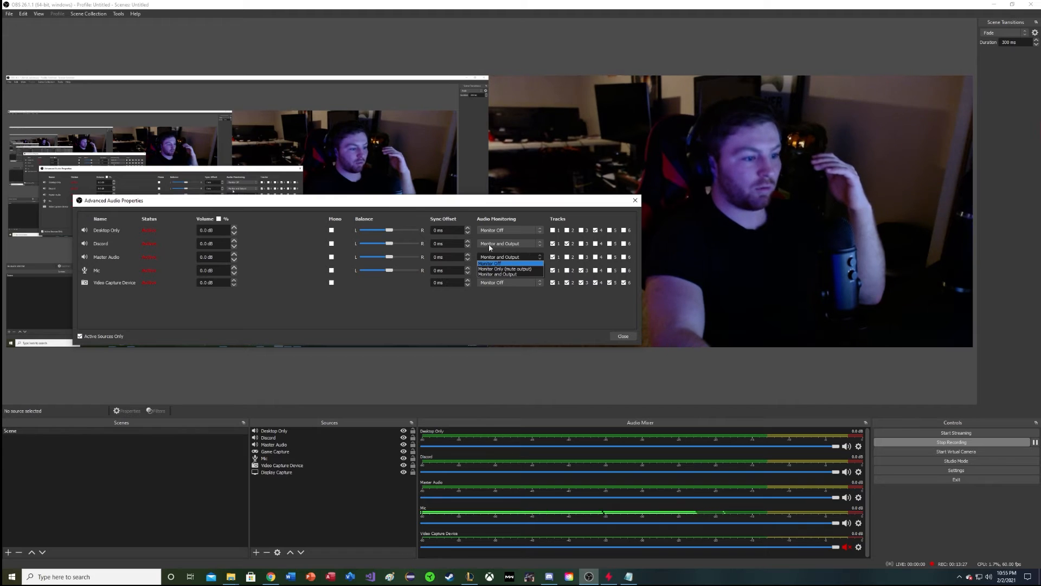
pyautogui.click(456, 221)
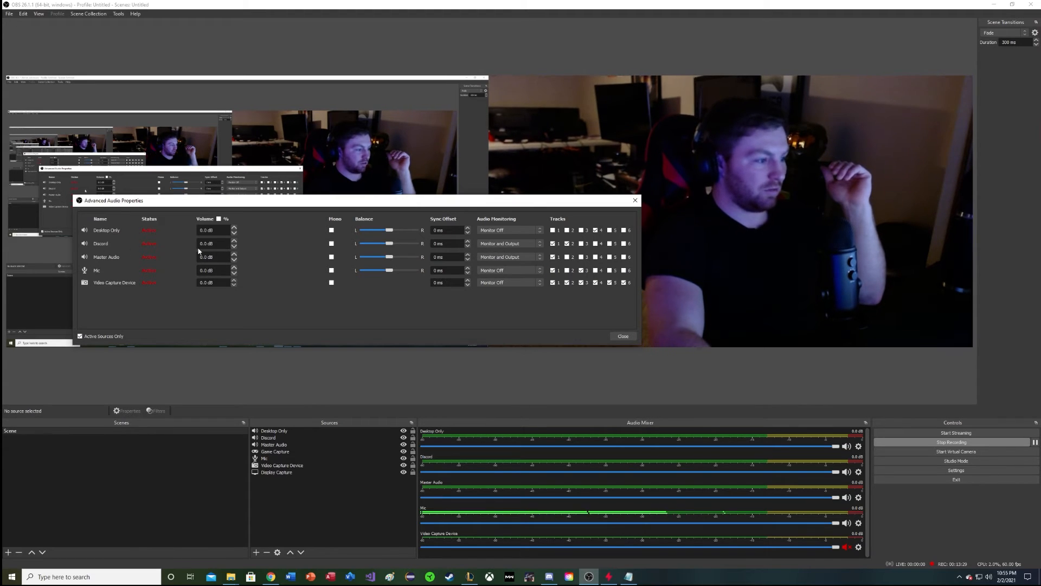
pyautogui.click(496, 259)
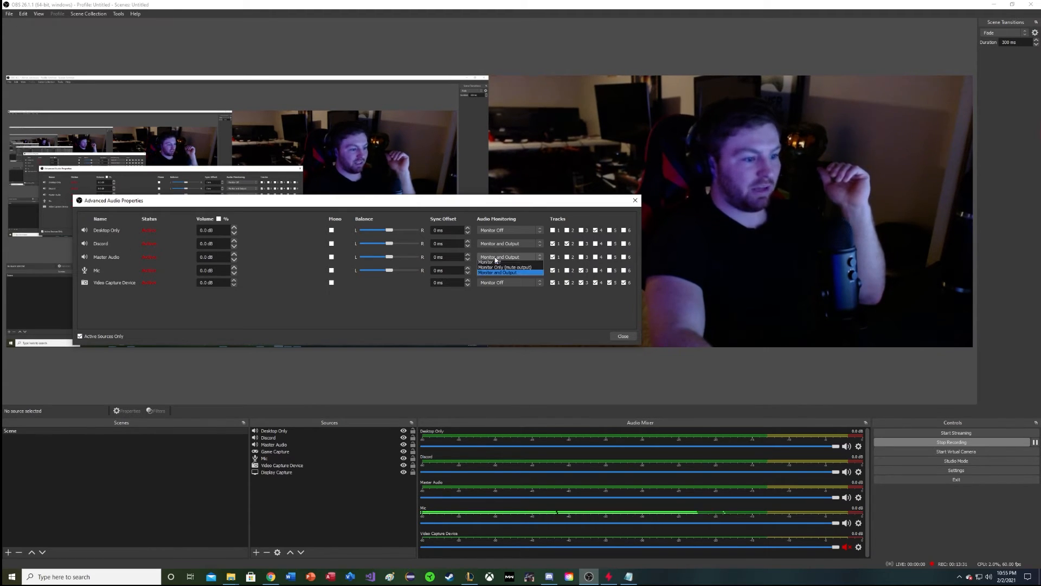
pyautogui.click(487, 252)
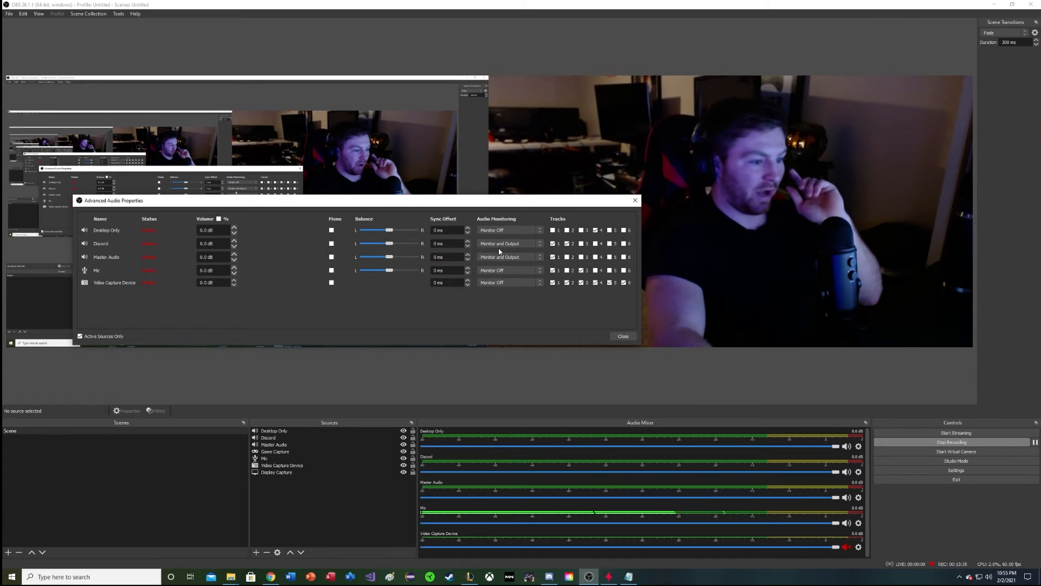
pyautogui.click(495, 256)
pyautogui.click(496, 255)
pyautogui.click(495, 245)
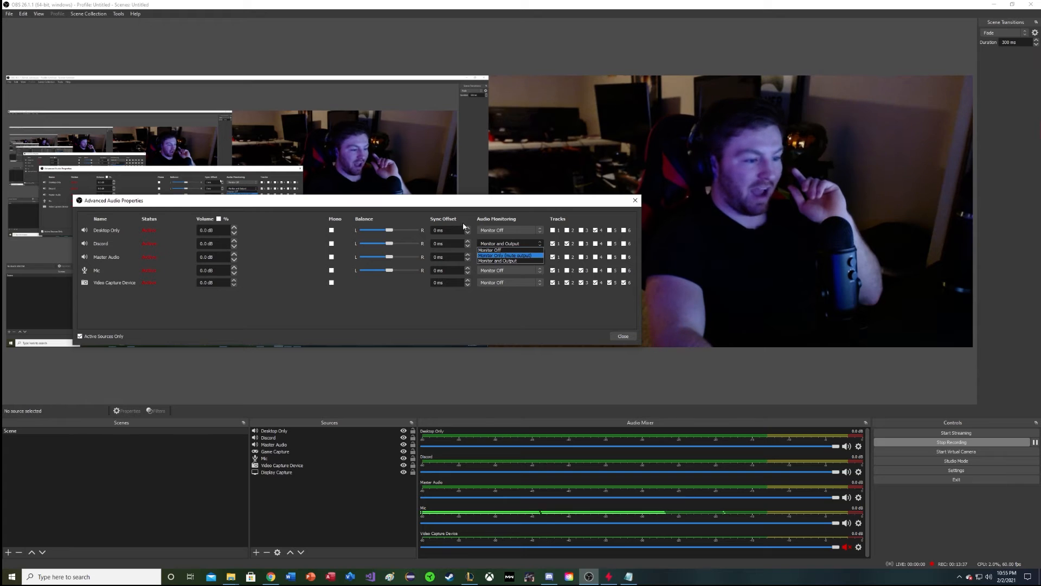
pyautogui.click(481, 239)
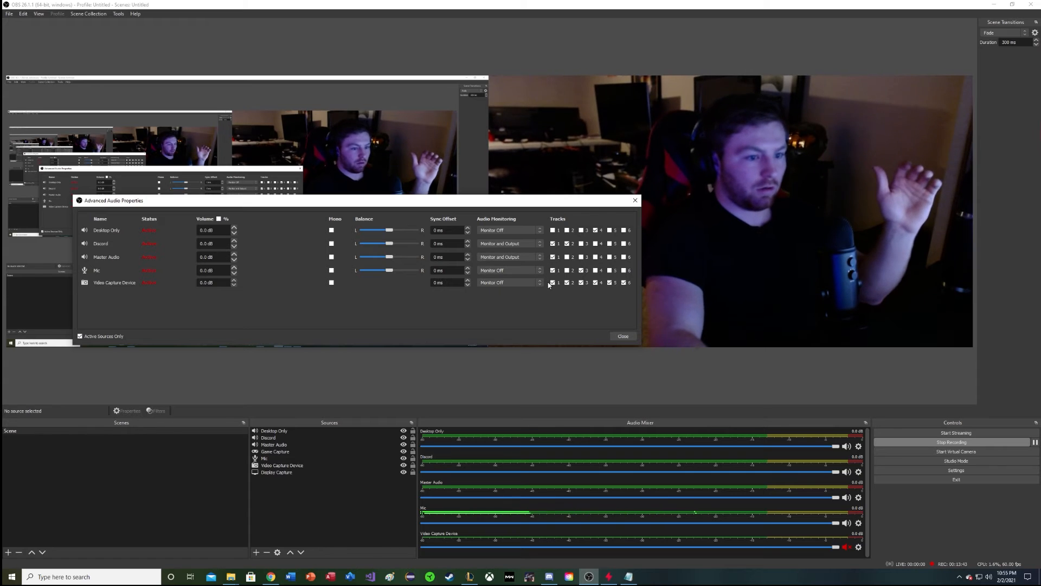
pyautogui.click(510, 257)
pyautogui.click(512, 259)
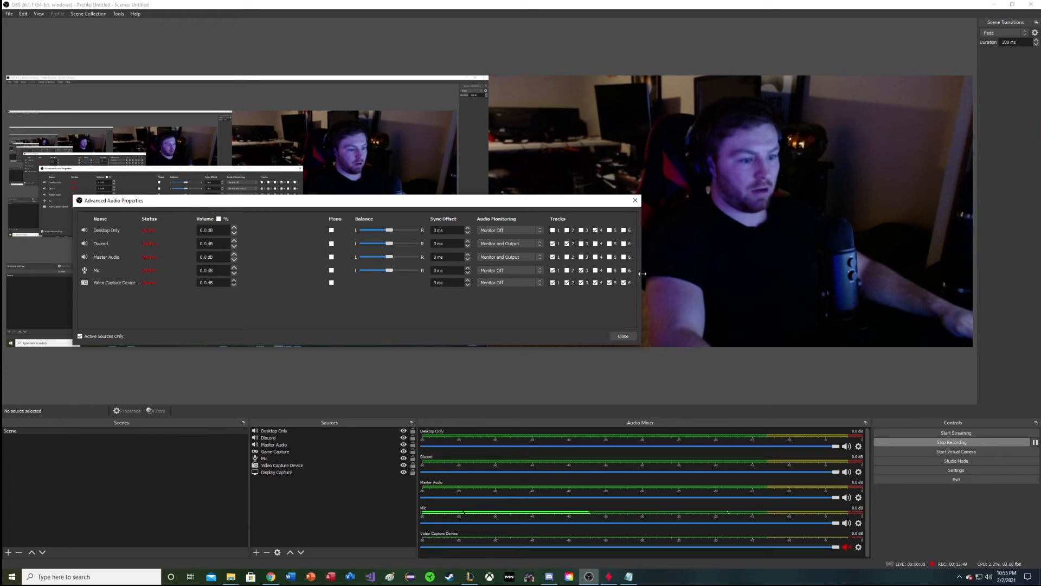
pyautogui.moveTo(641, 312); pyautogui.dragTo(659, 314)
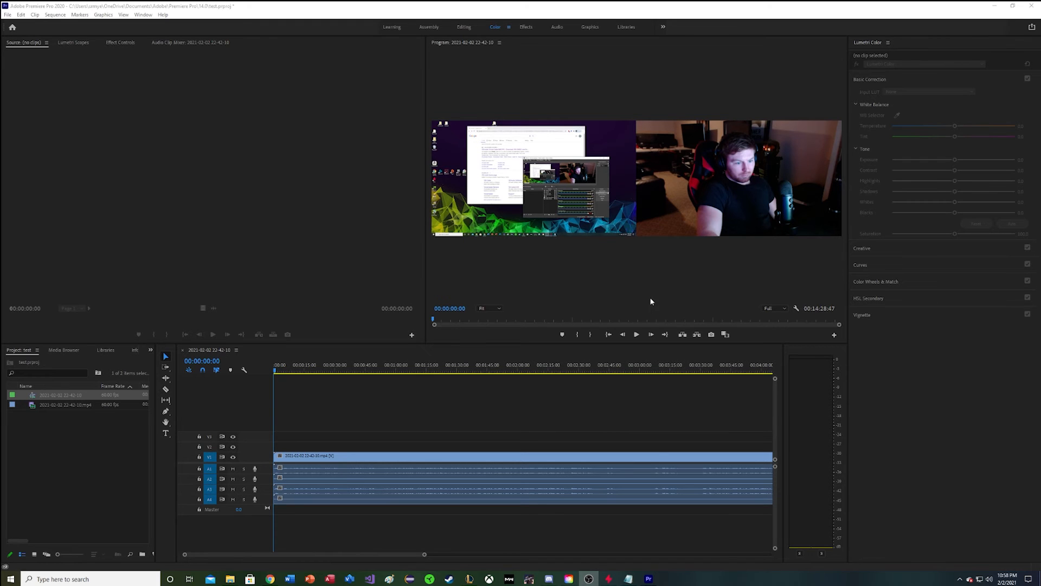
# Set the sequence's horizontal frame size to 1920 and accept the deletion of its preview files.
pyautogui.click(474, 462)
pyautogui.click(459, 424)
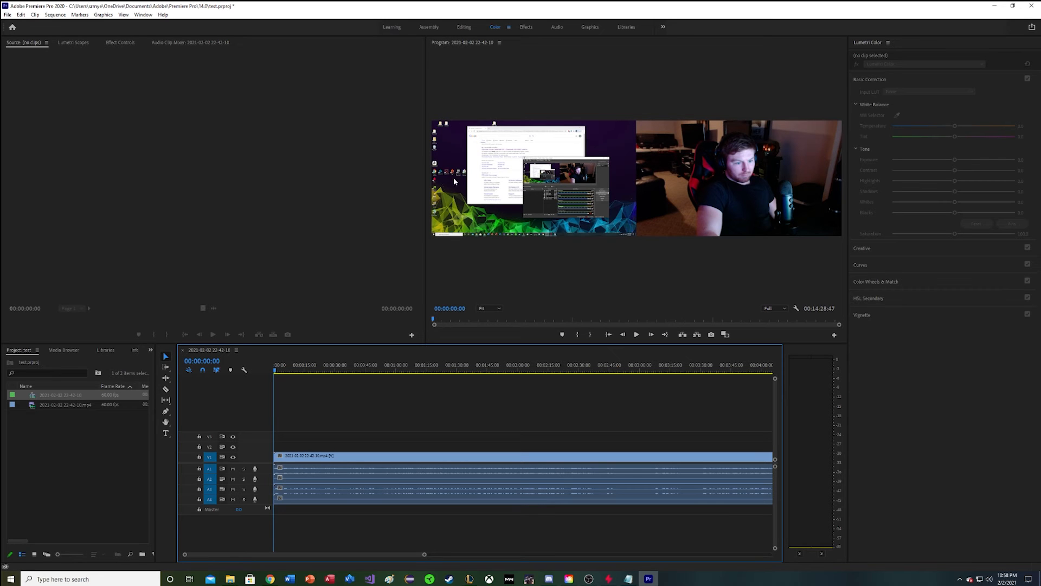
pyautogui.click(55, 15)
pyautogui.click(59, 25)
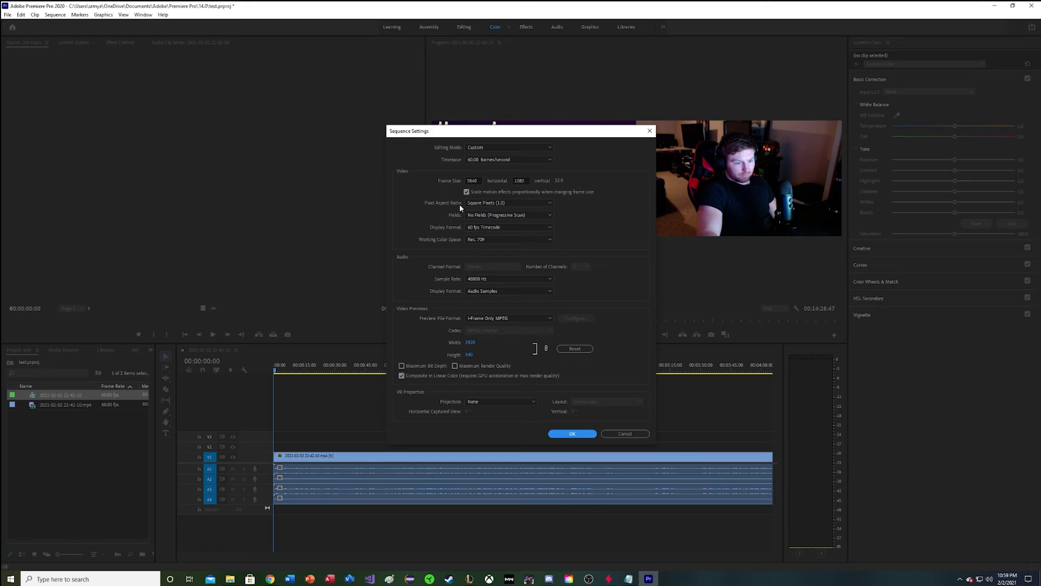
pyautogui.click(475, 181)
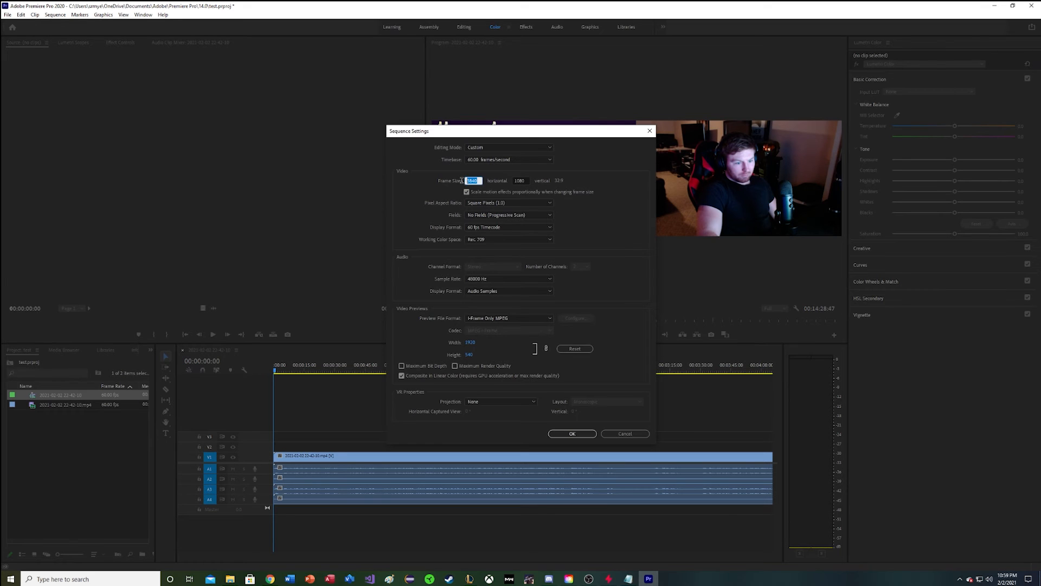
pyautogui.write('1920')
pyautogui.click(574, 433)
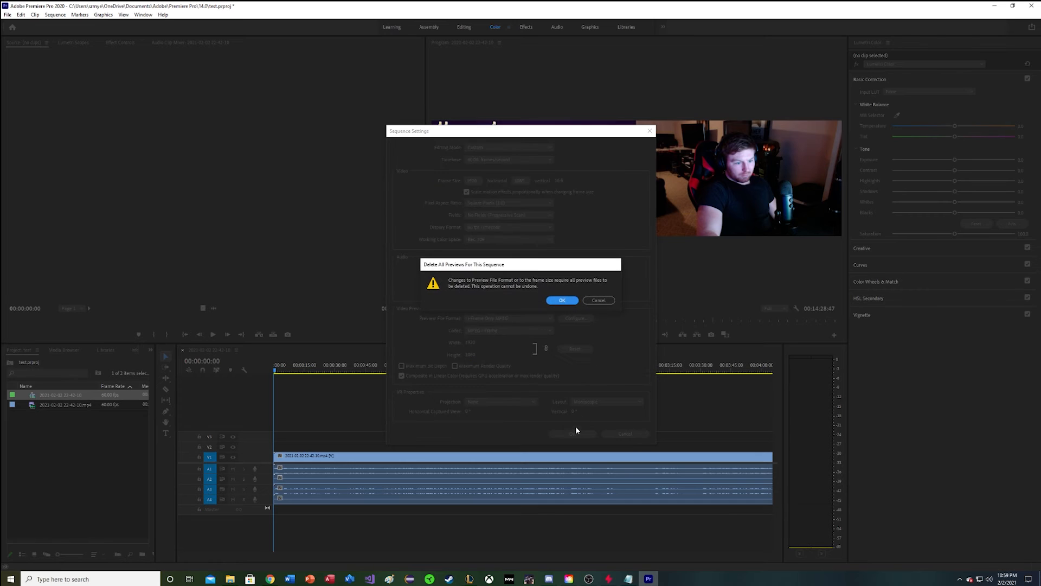
pyautogui.click(562, 301)
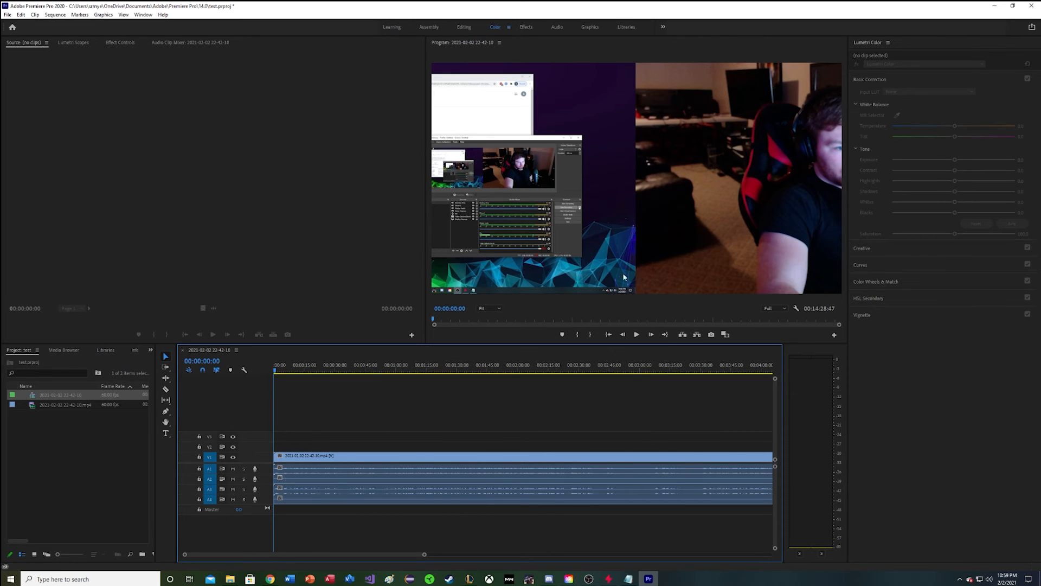
# Duplicate the recording's video clip from V1 onto the V2 track directly above, and select each copy in turn.
pyautogui.click(576, 133)
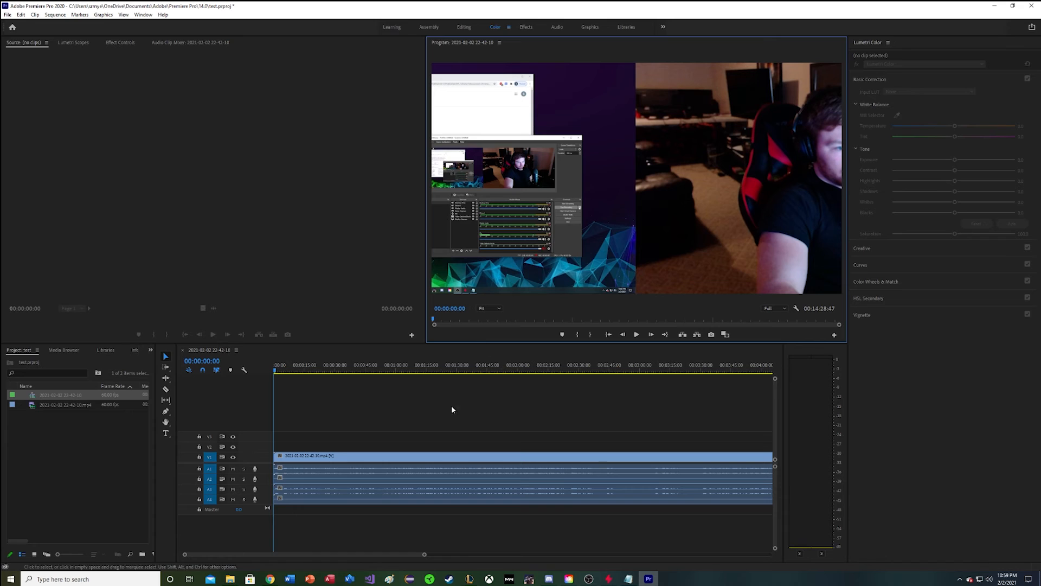
pyautogui.click(351, 429)
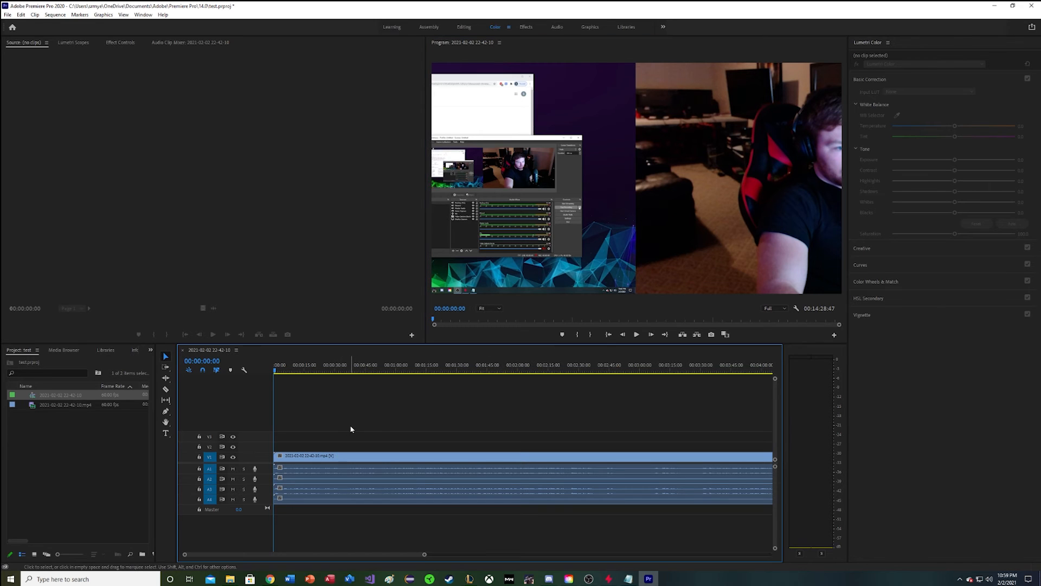
pyautogui.click(347, 454)
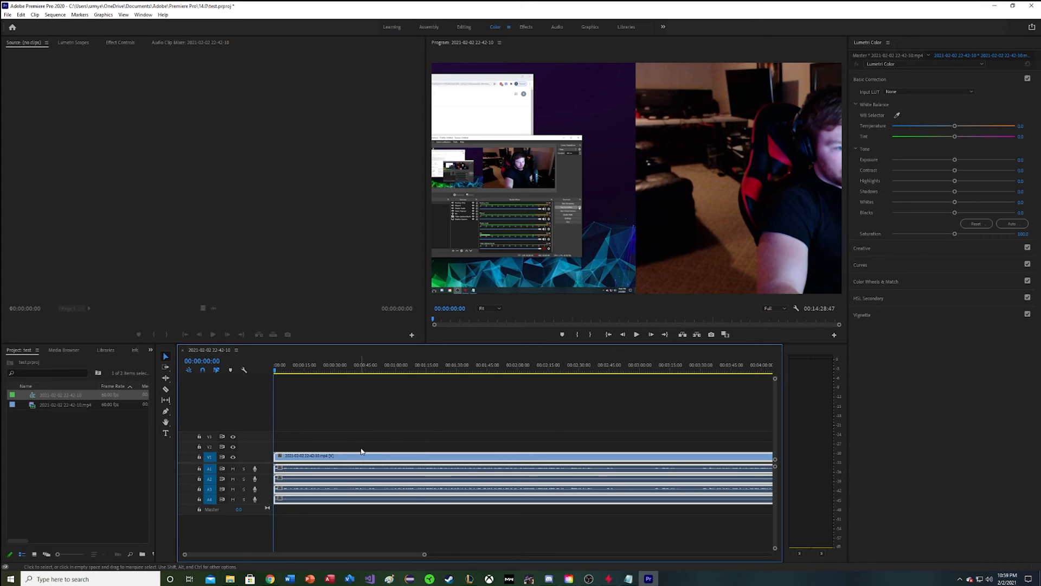
pyautogui.moveTo(369, 461); pyautogui.dragTo(339, 445)
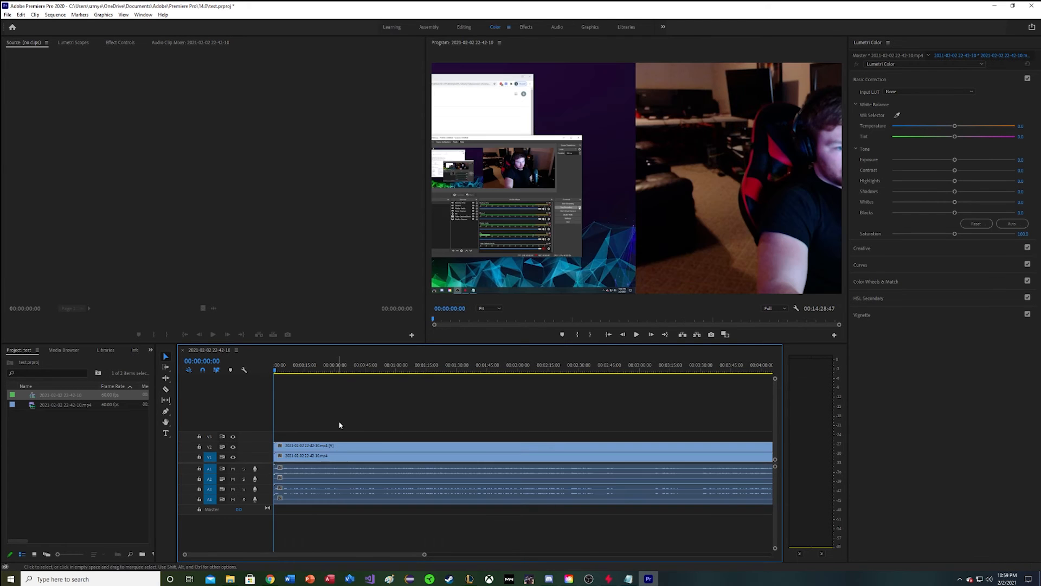
pyautogui.click(348, 445)
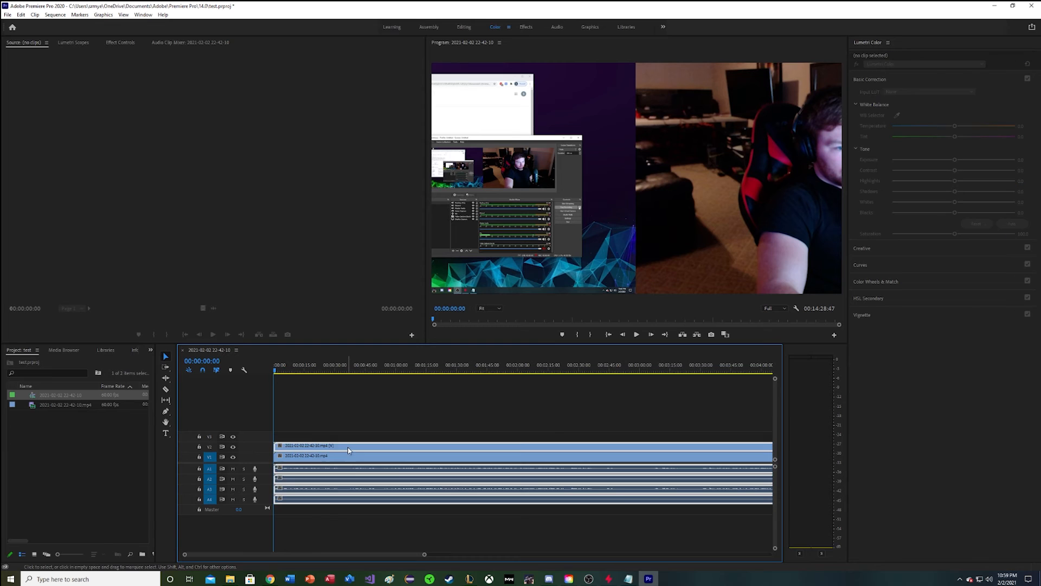
pyautogui.click(375, 460)
pyautogui.click(369, 446)
pyautogui.click(365, 457)
pyautogui.click(358, 446)
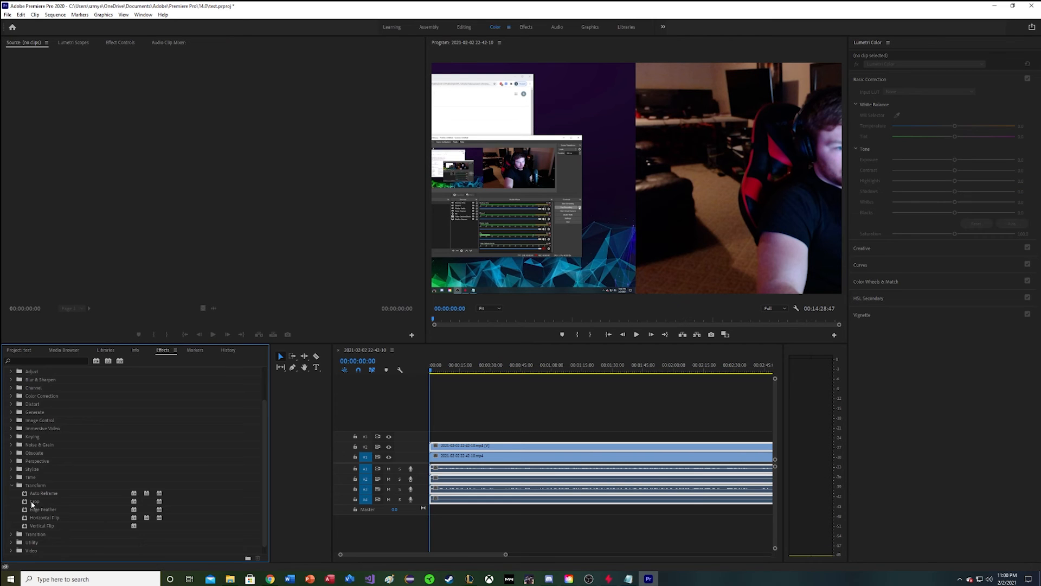
# Apply the Crop effect from the Transform video effects to the V2 clip and open that clip's effect controls.
pyautogui.scroll(2, 116, 466)
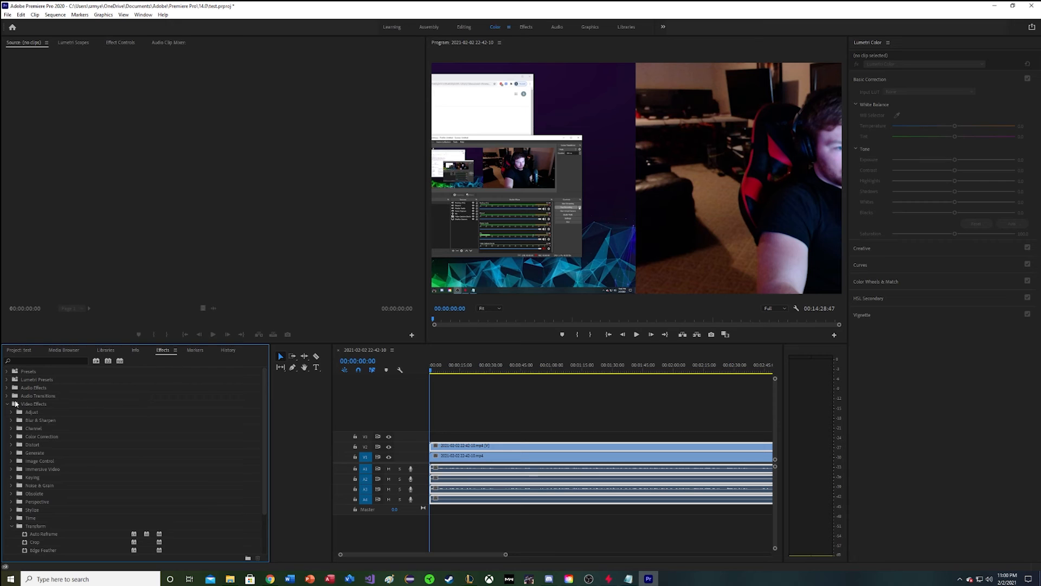
pyautogui.scroll(-2, 49, 433)
pyautogui.scroll(-1, 65, 489)
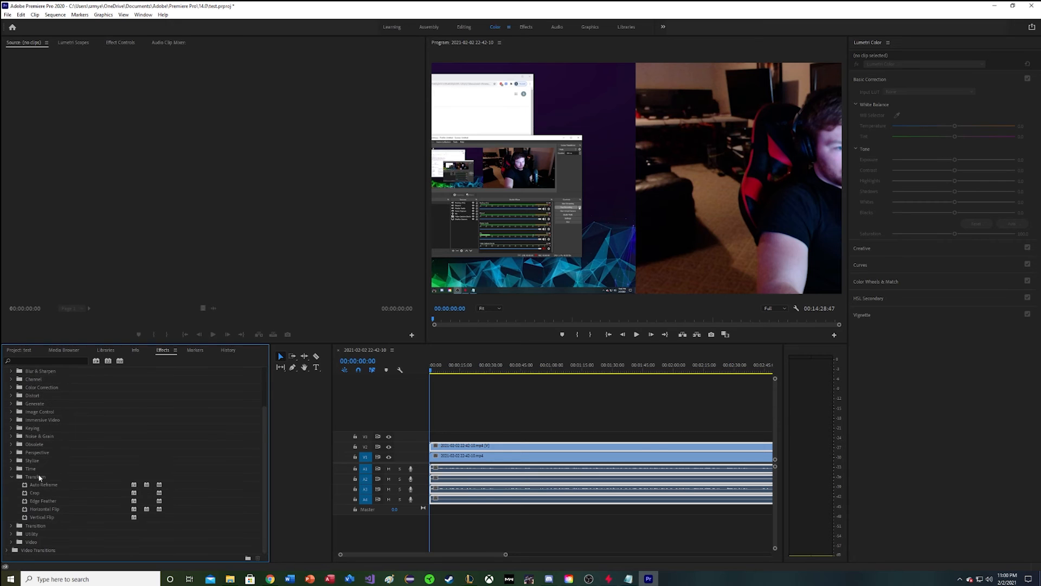
pyautogui.moveTo(36, 493); pyautogui.dragTo(486, 447)
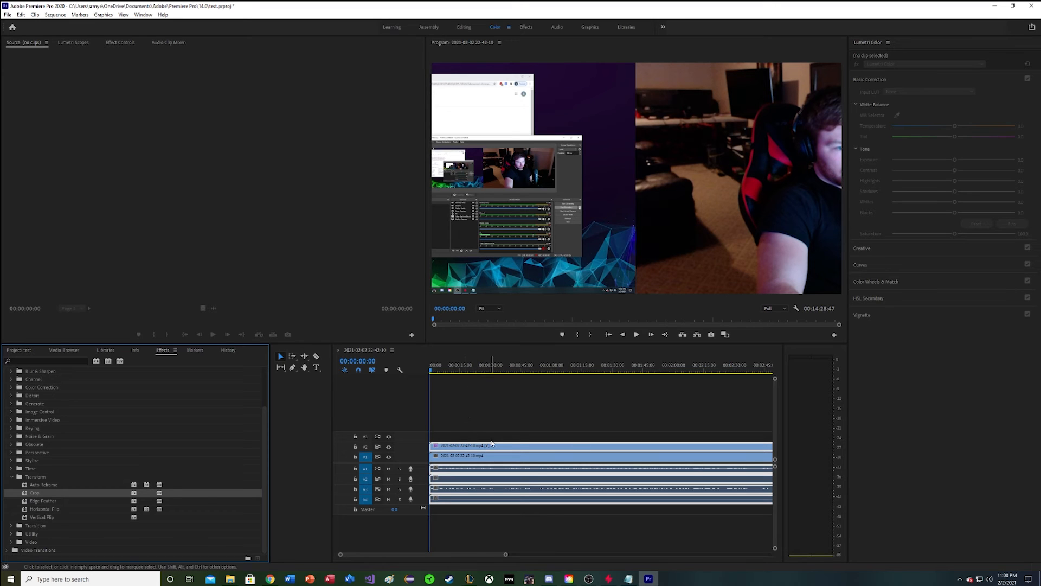
pyautogui.click(649, 271)
pyautogui.doubleClick(596, 446)
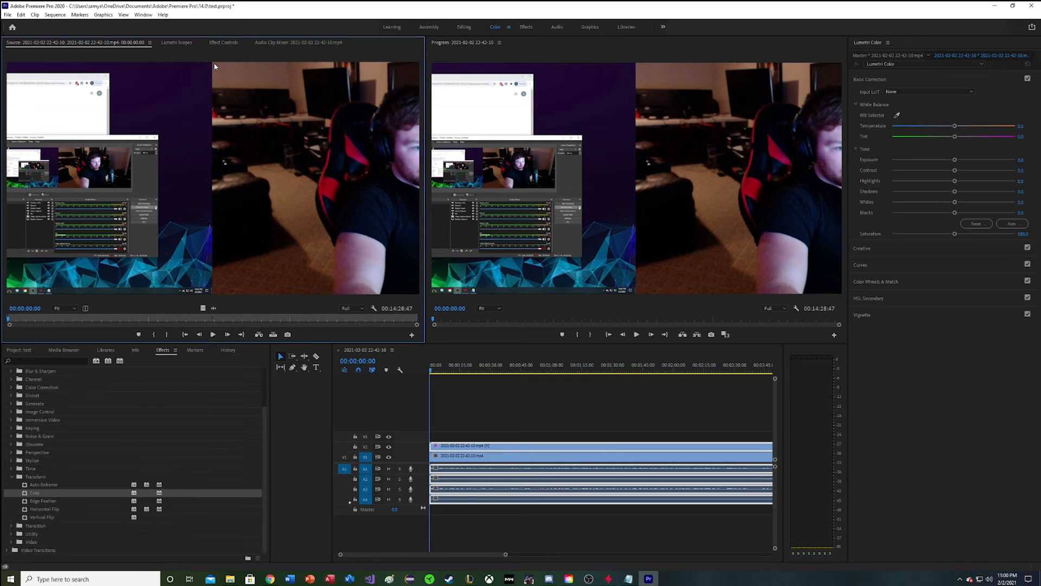
pyautogui.click(177, 42)
pyautogui.click(218, 42)
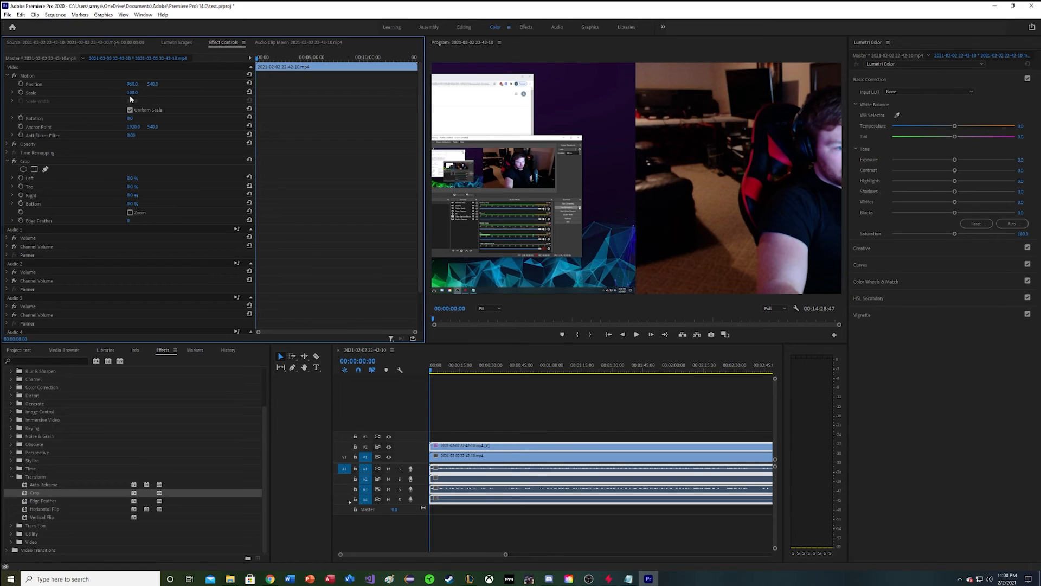
# Set the V2 clip's scale to 100 and its horizontal position to 0 so the webcam half fills the frame.
pyautogui.moveTo(132, 92)
pyautogui.mouseDown()
pyautogui.moveTo(143, 92)
pyautogui.moveTo(114, 92)
pyautogui.moveTo(139, 93)
pyautogui.mouseUp()
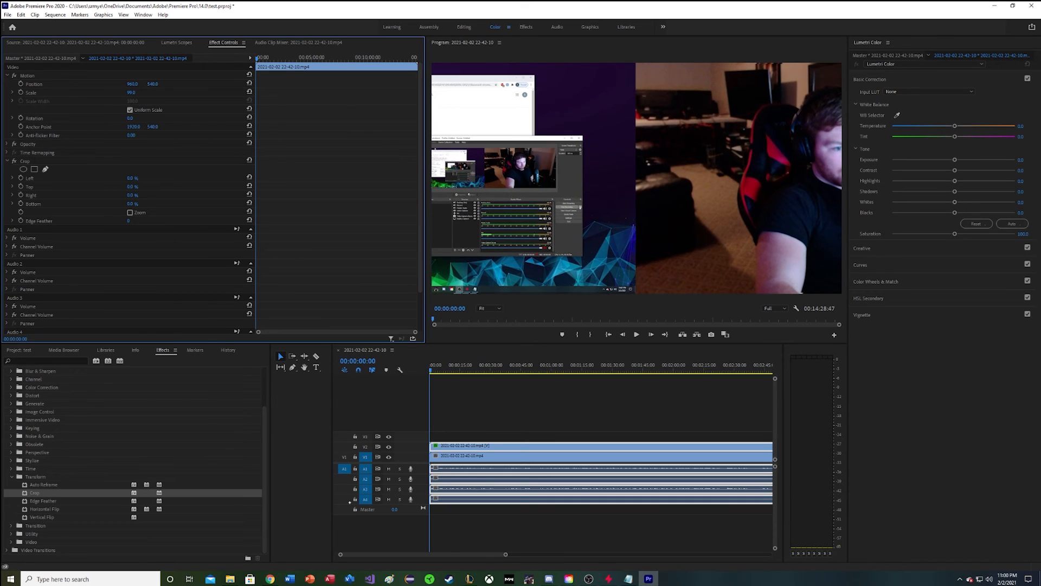
pyautogui.moveTo(132, 84); pyautogui.dragTo(29, 84)
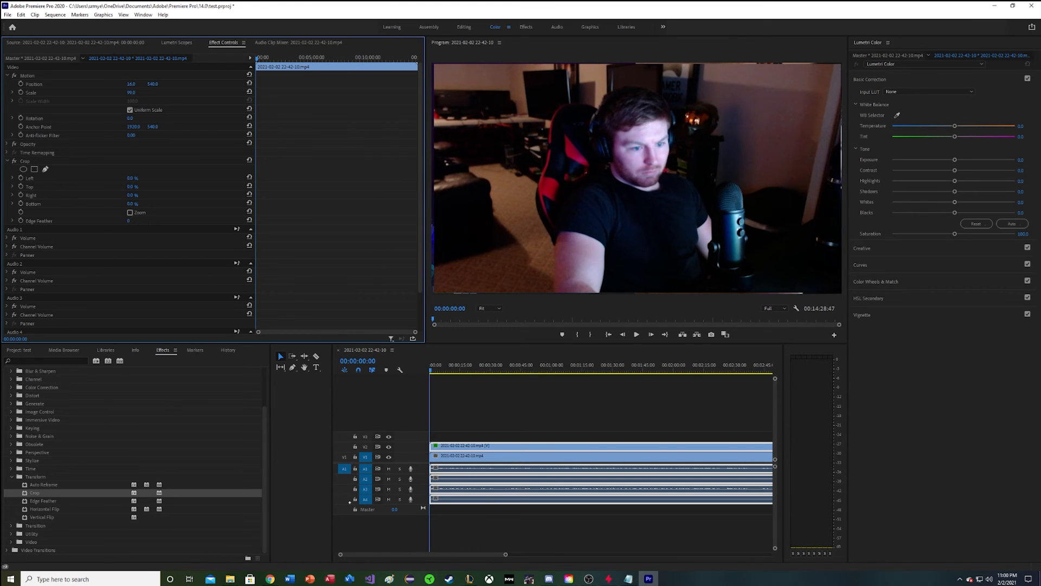
pyautogui.click(136, 92)
pyautogui.write('100')
pyautogui.press('Return')
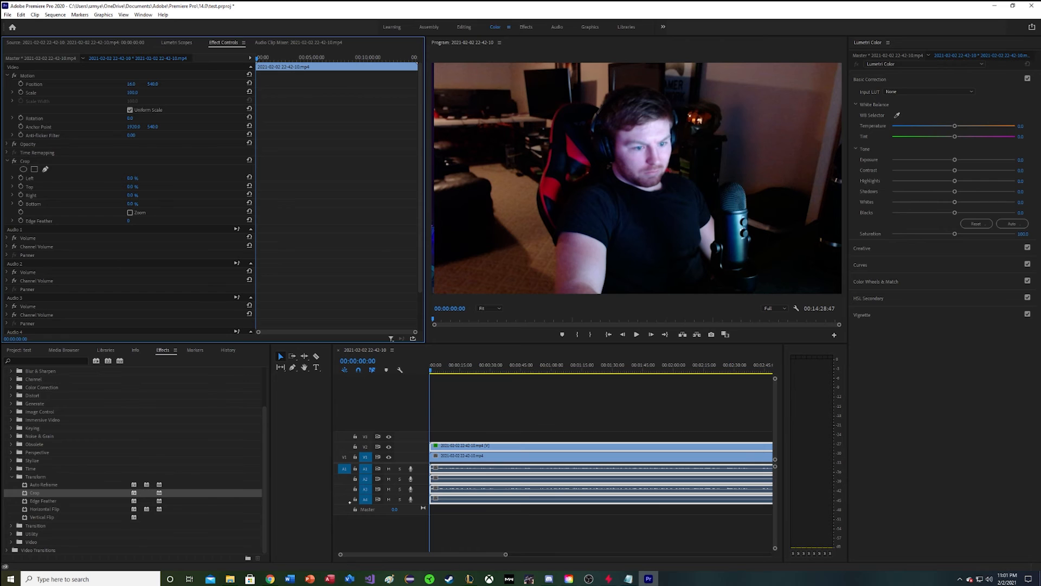
pyautogui.moveTo(131, 84)
pyautogui.mouseDown()
pyautogui.moveTo(141, 84)
pyautogui.moveTo(122, 84)
pyautogui.mouseUp()
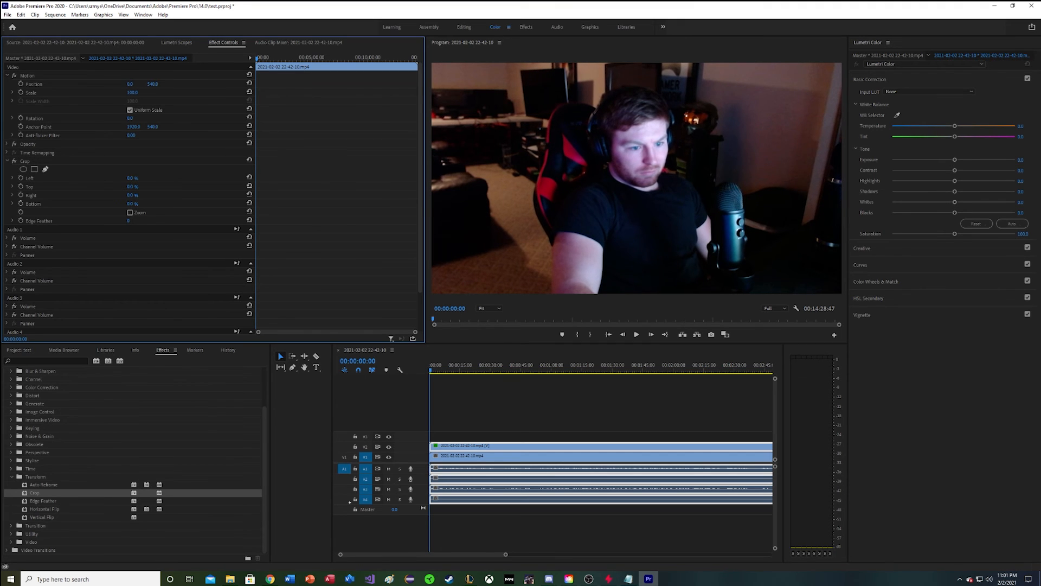
pyautogui.moveTo(122, 84); pyautogui.dragTo(136, 84)
pyautogui.click(134, 84)
pyautogui.write('0')
pyautogui.press('Return')
# Move the uncropped V1 video clip up to the V3 track, above the webcam clip.
pyautogui.click(530, 458)
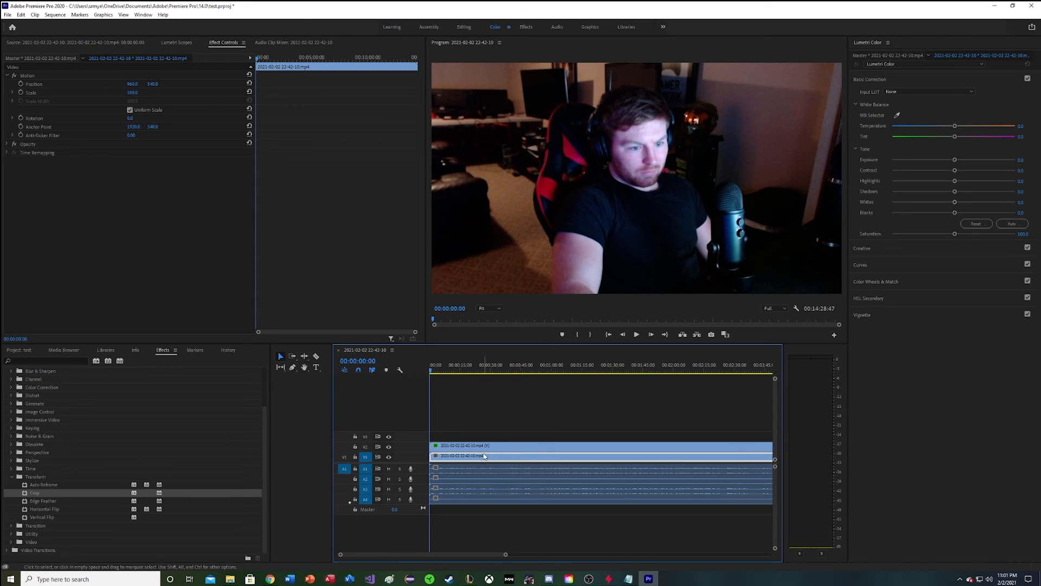
pyautogui.moveTo(477, 457)
pyautogui.mouseDown()
pyautogui.moveTo(474, 437)
pyautogui.moveTo(476, 457)
pyautogui.mouseUp()
pyautogui.click(463, 459)
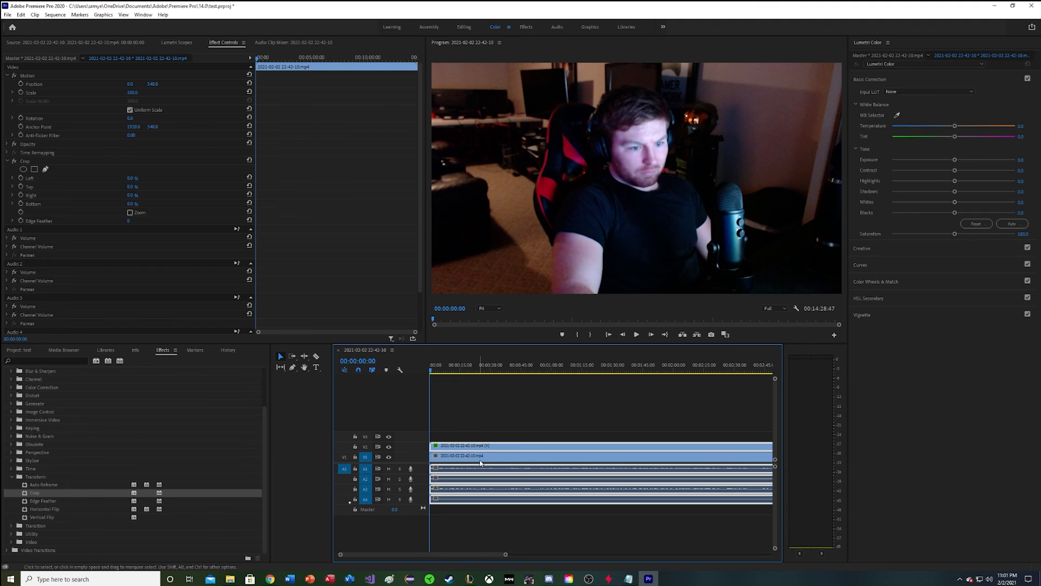
pyautogui.doubleClick(481, 458)
pyautogui.moveTo(478, 457); pyautogui.dragTo(499, 440)
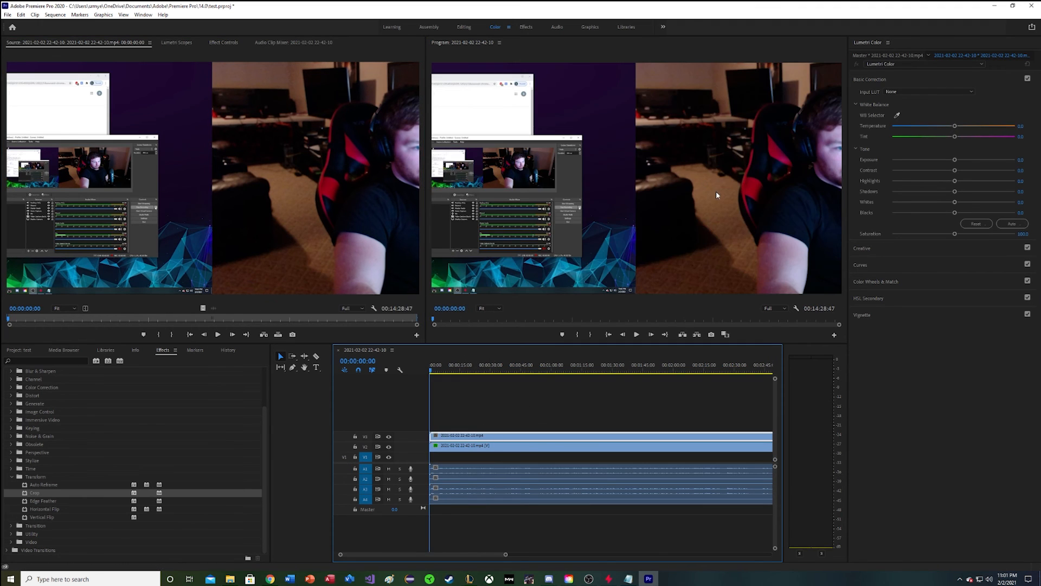
# Shift the uncropped clip's horizontal position to about 1925 so the desktop half fills the frame, keeping the clip on V3.
pyautogui.click(225, 44)
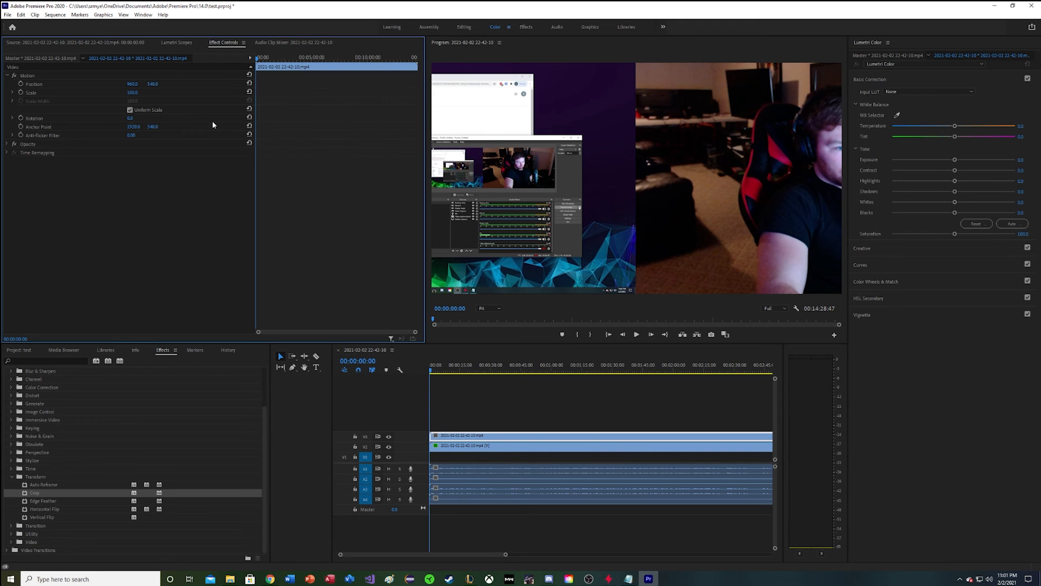
pyautogui.moveTo(131, 86); pyautogui.dragTo(250, 86)
pyautogui.moveTo(133, 84); pyautogui.dragTo(127, 84)
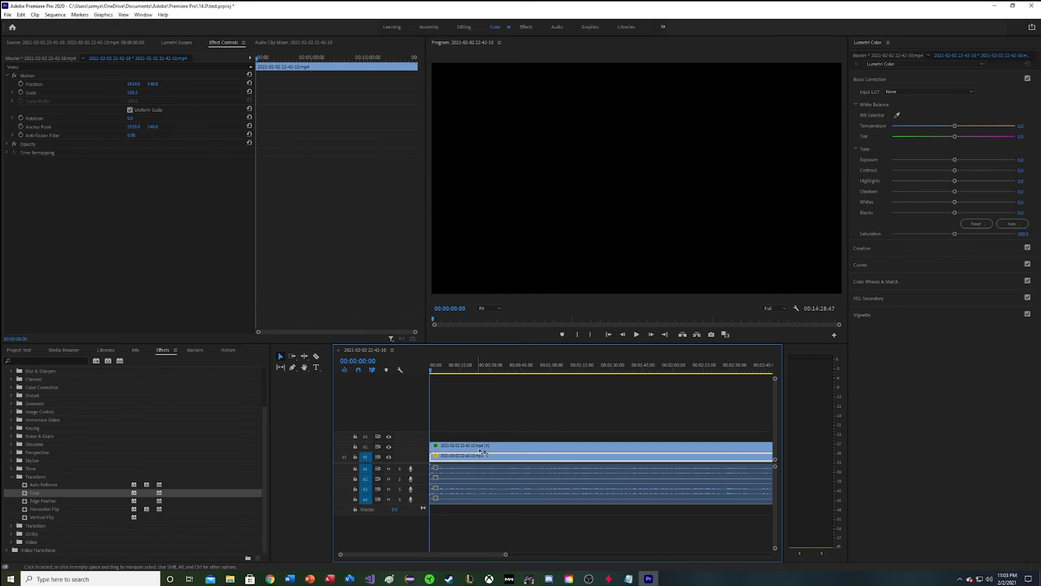
pyautogui.moveTo(481, 454); pyautogui.dragTo(481, 436)
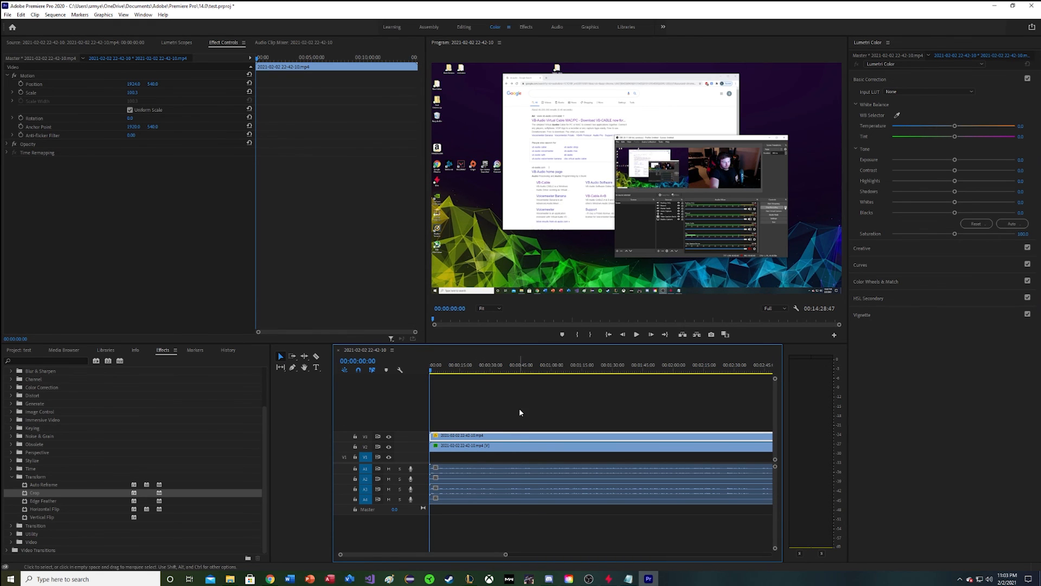
pyautogui.click(135, 91)
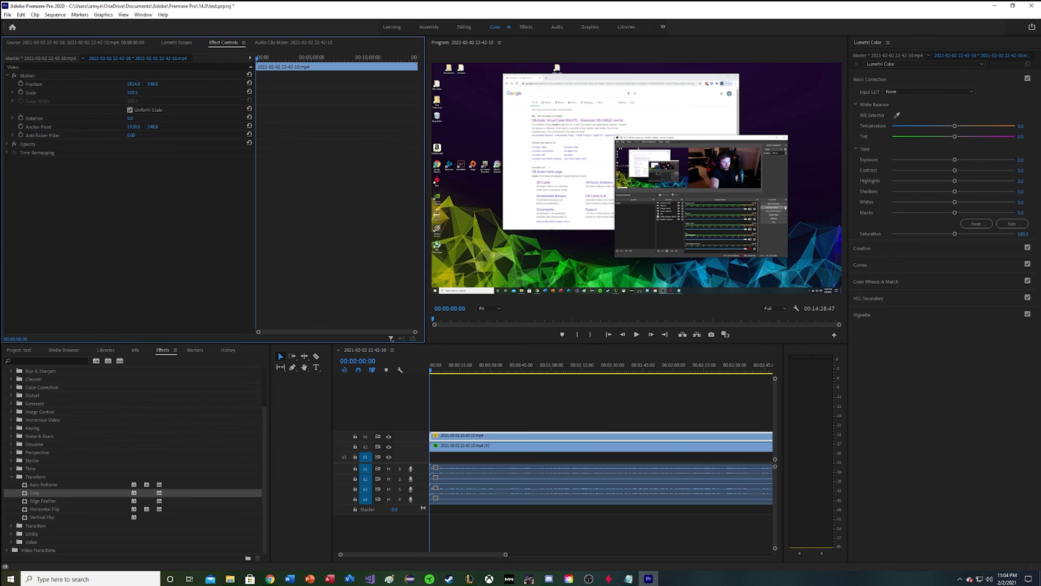
pyautogui.moveTo(134, 84)
pyautogui.mouseDown()
pyautogui.moveTo(196, 84)
pyautogui.moveTo(135, 84)
pyautogui.mouseUp()
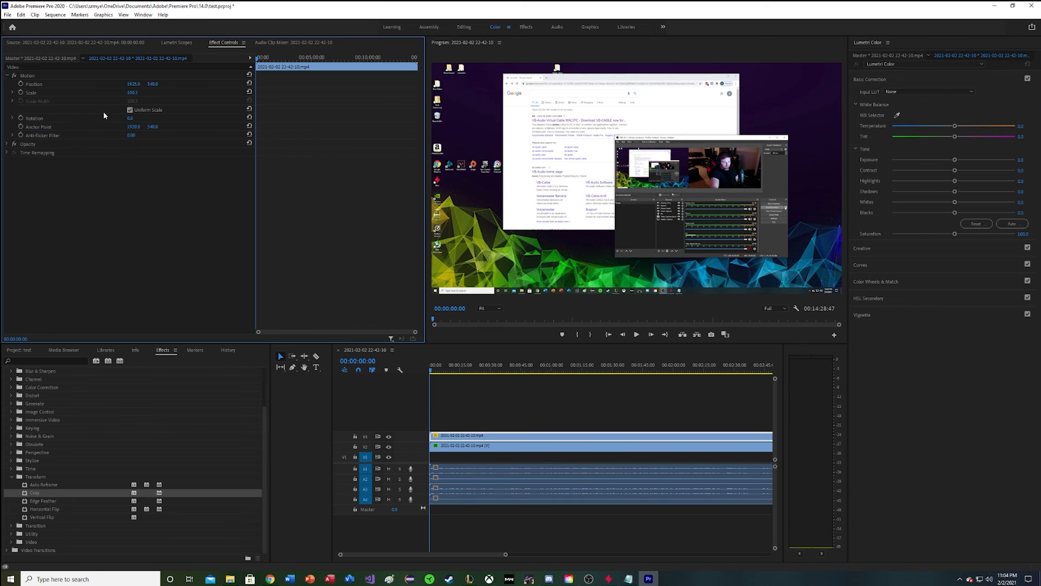
# Select the desktop clip's frame in the program preview and collapse the Transform effects group.
pyautogui.click(518, 205)
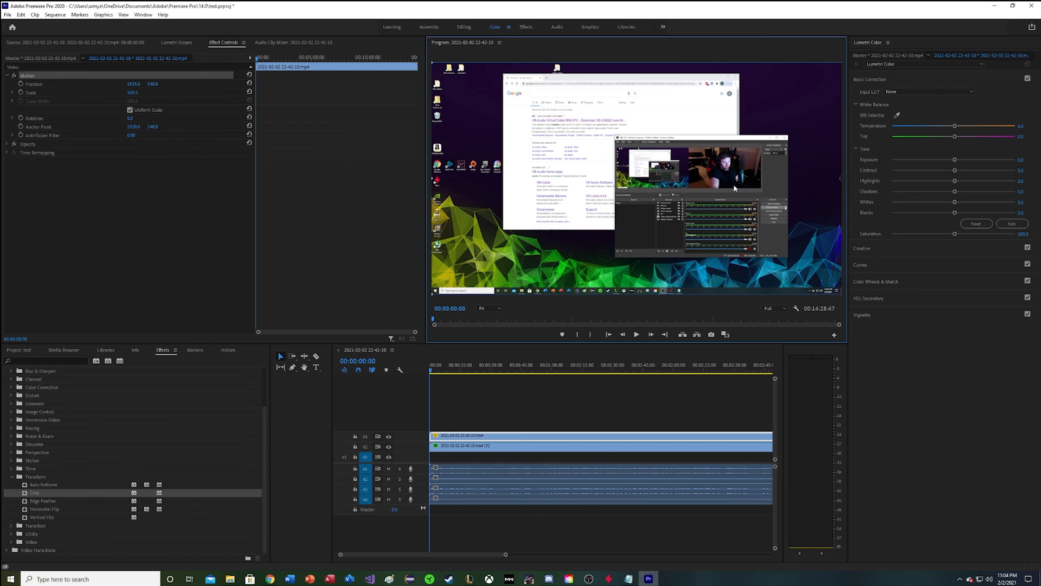
pyautogui.click(203, 229)
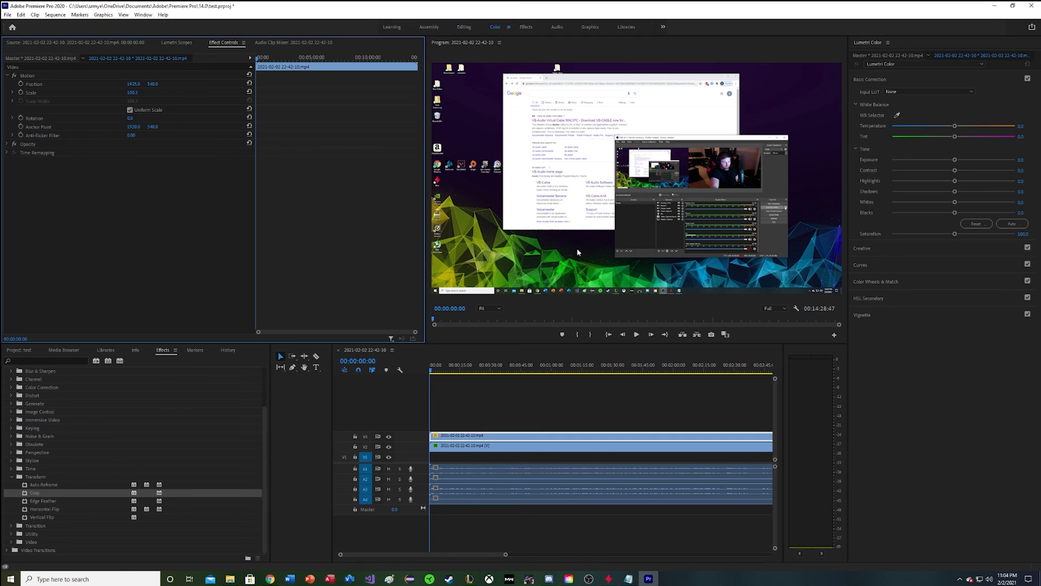
pyautogui.click(560, 216)
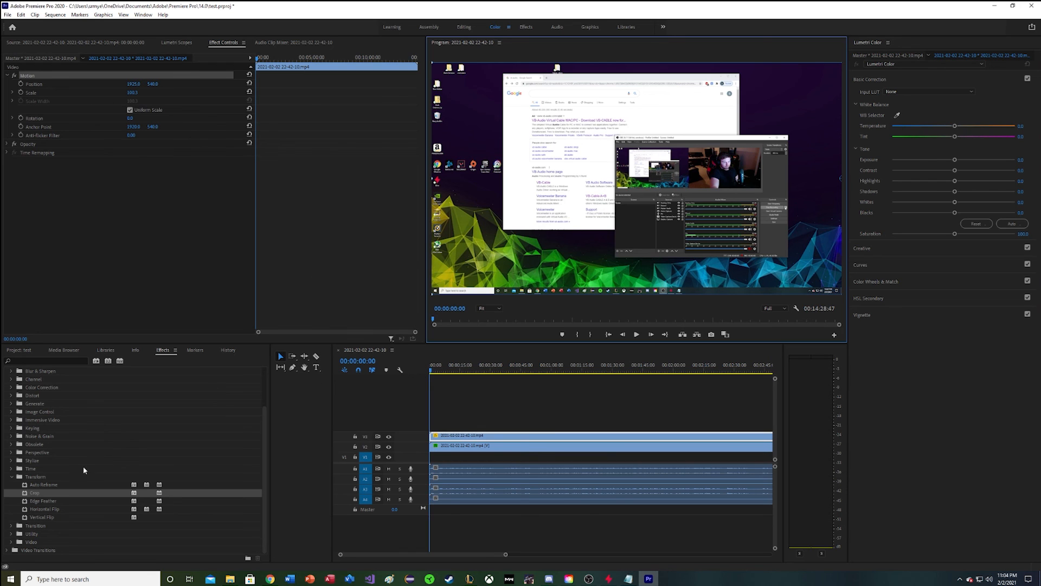
pyautogui.click(12, 477)
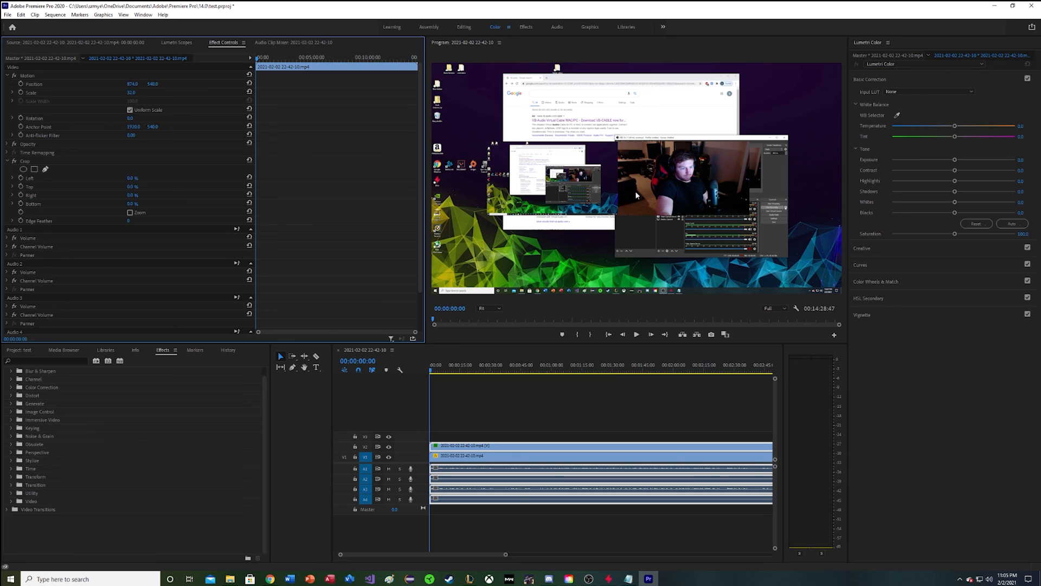
# Crop 50% off the left side of the V2 webcam clip, and scale it to 100, repositioned to fill the frame.
pyautogui.moveTo(131, 92); pyautogui.dragTo(135, 93)
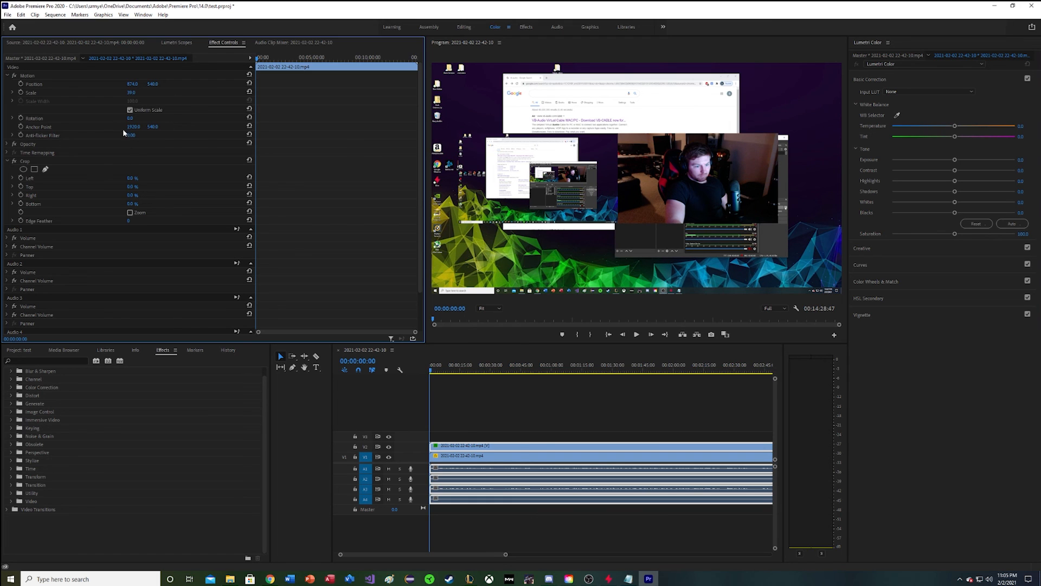
pyautogui.moveTo(130, 178); pyautogui.dragTo(160, 178)
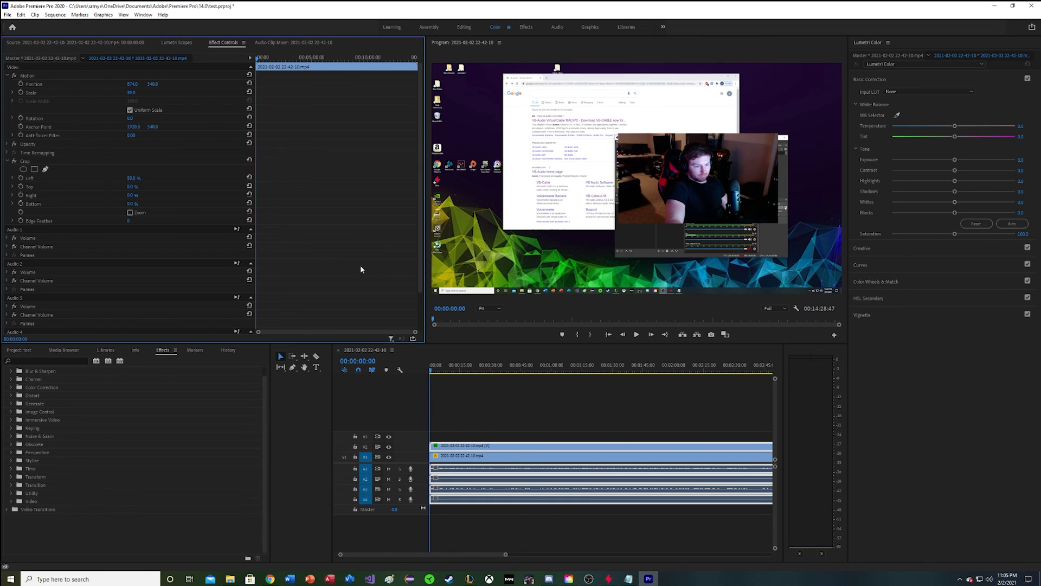
pyautogui.moveTo(132, 84); pyautogui.dragTo(0, 84)
pyautogui.moveTo(130, 92); pyautogui.dragTo(194, 93)
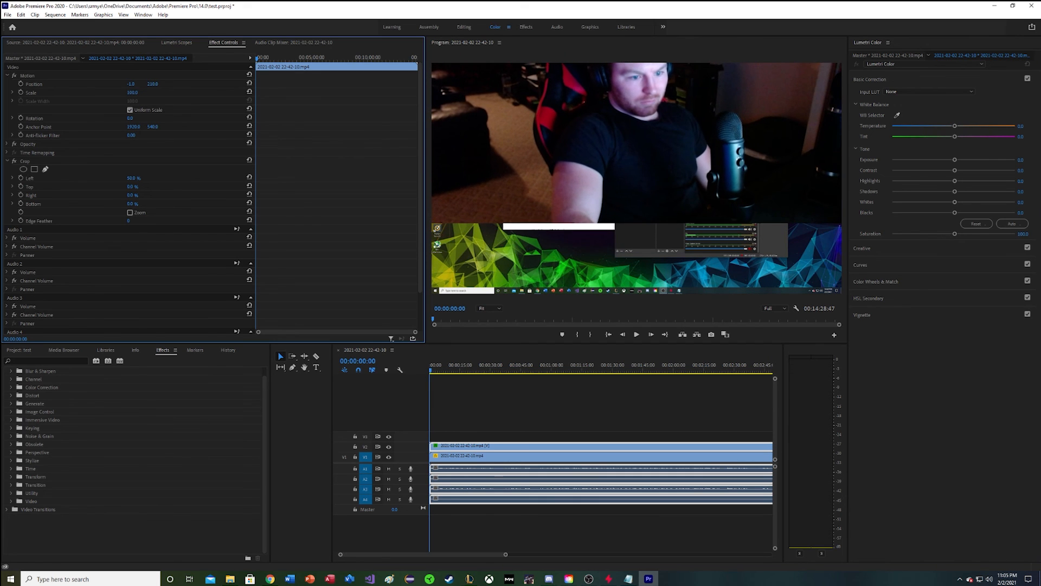
pyautogui.moveTo(608, 148); pyautogui.dragTo(637, 228)
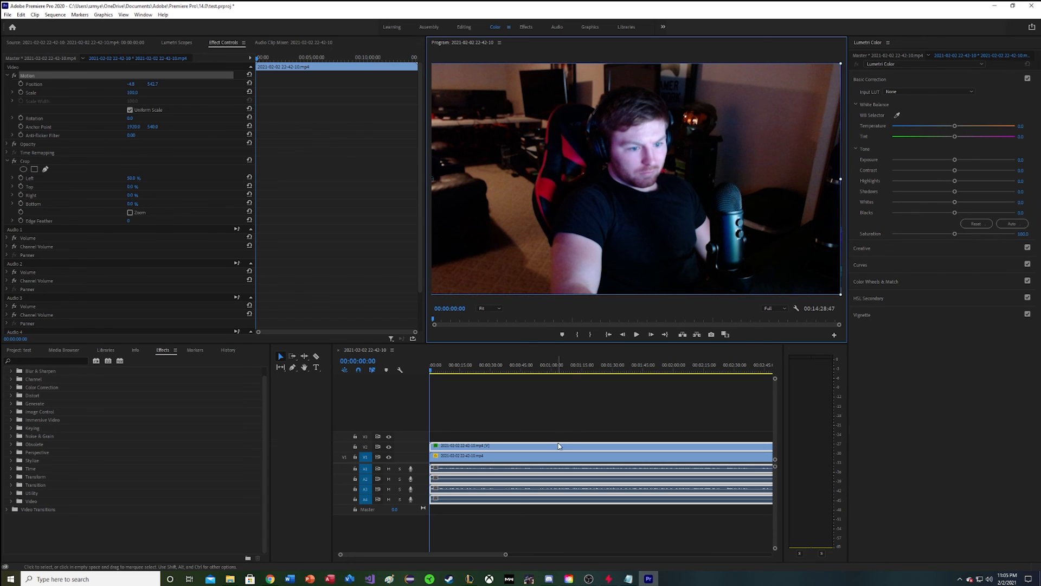
# Lift the desktop clip to V3 and return it to V1 beneath the webcam clip.
pyautogui.click(542, 457)
pyautogui.moveTo(538, 459); pyautogui.dragTo(564, 453)
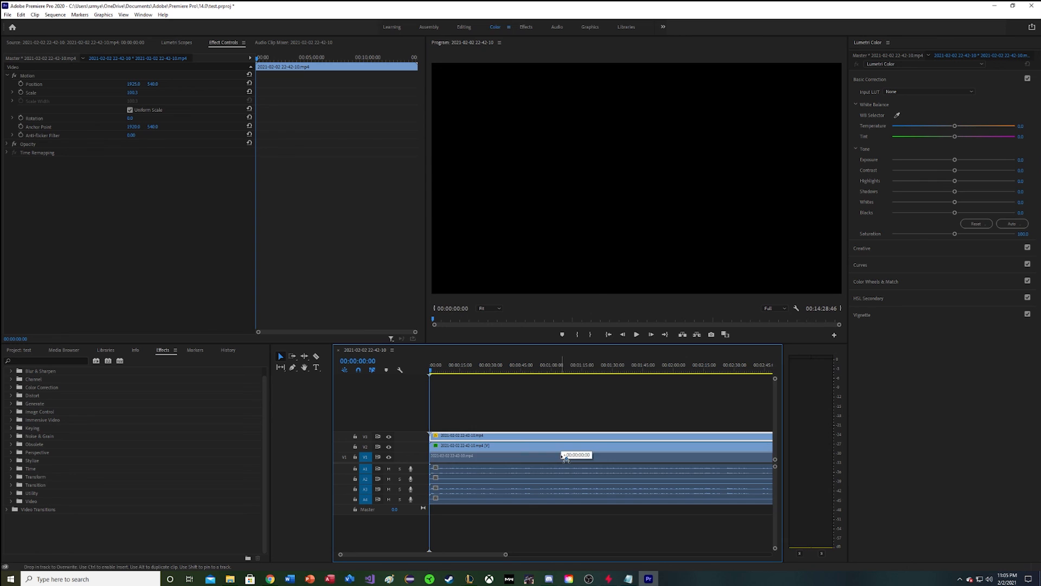
# Scale the webcam clip down, place it in the upper-left corner of the picture, and nudge the desktop clip slightly upward.
pyautogui.moveTo(132, 93); pyautogui.dragTo(131, 93)
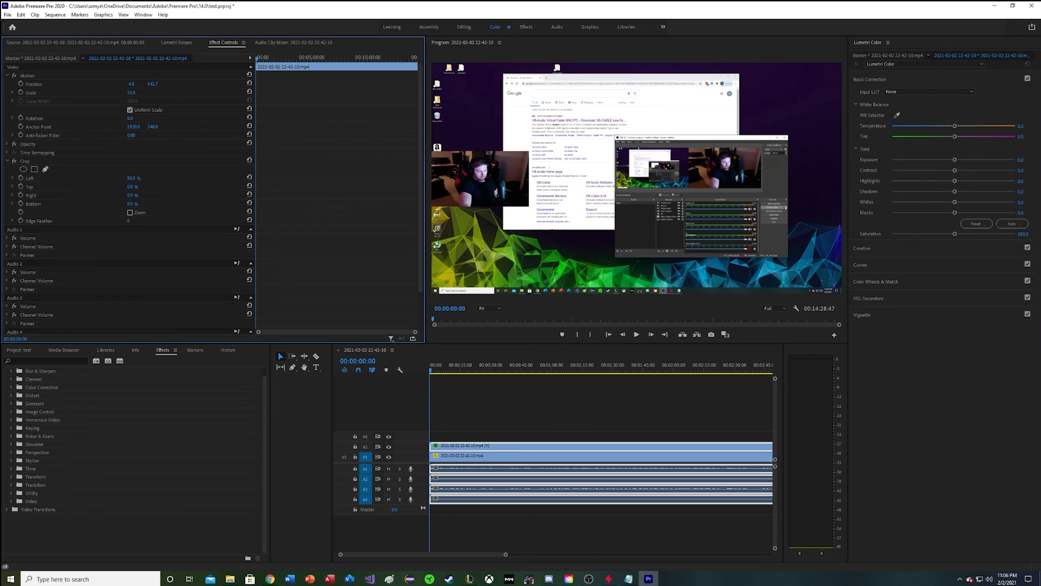
pyautogui.moveTo(131, 93); pyautogui.dragTo(133, 93)
pyautogui.click(484, 179)
pyautogui.moveTo(493, 174); pyautogui.dragTo(495, 88)
pyautogui.moveTo(614, 193); pyautogui.dragTo(618, 194)
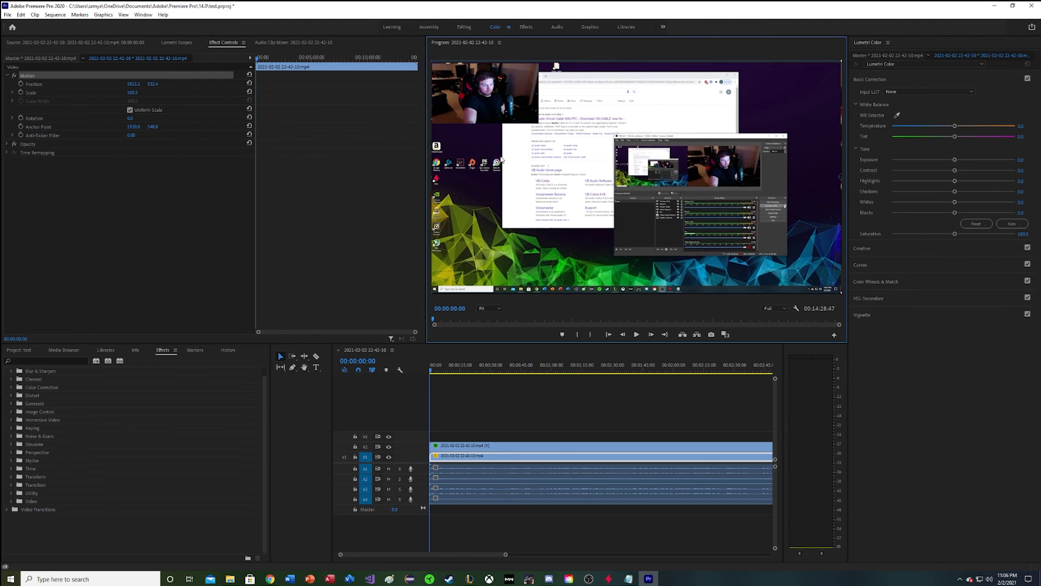